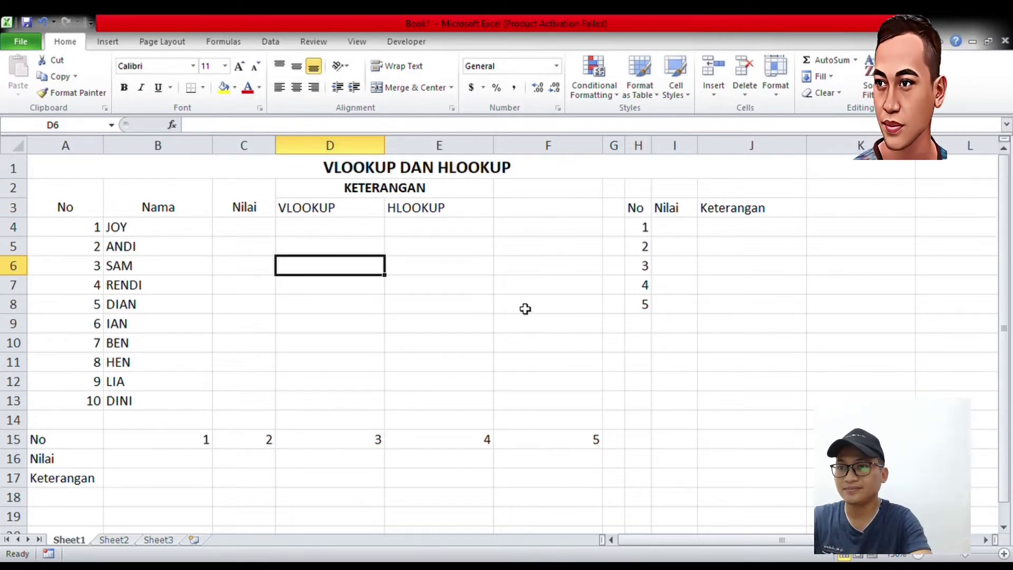
- Move the cursor to the No header cell A2
key("Up")
key("Up")
key("Up")
key("Up")
key("Up")
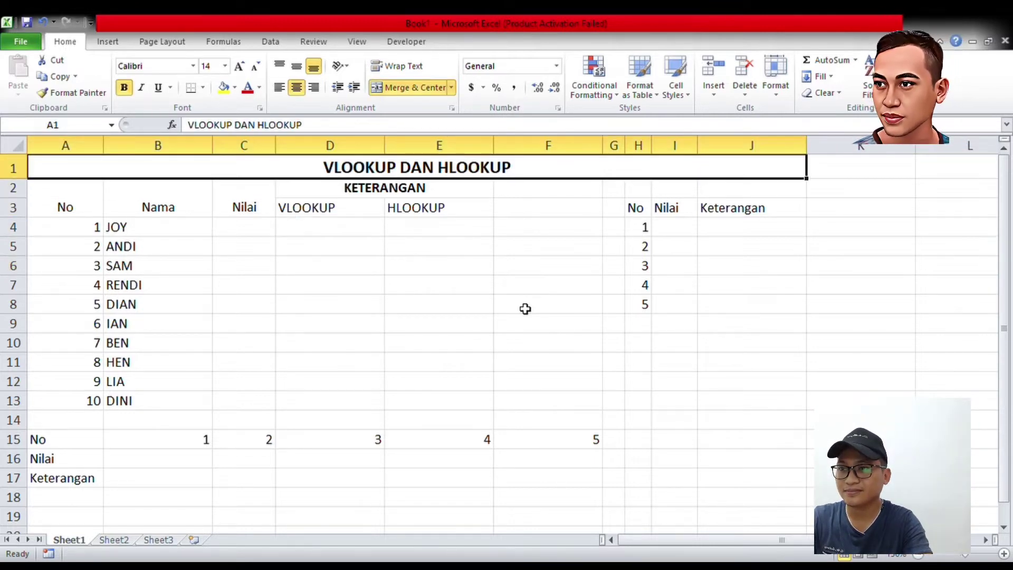
key("Down")
key("Down")
key("Down")
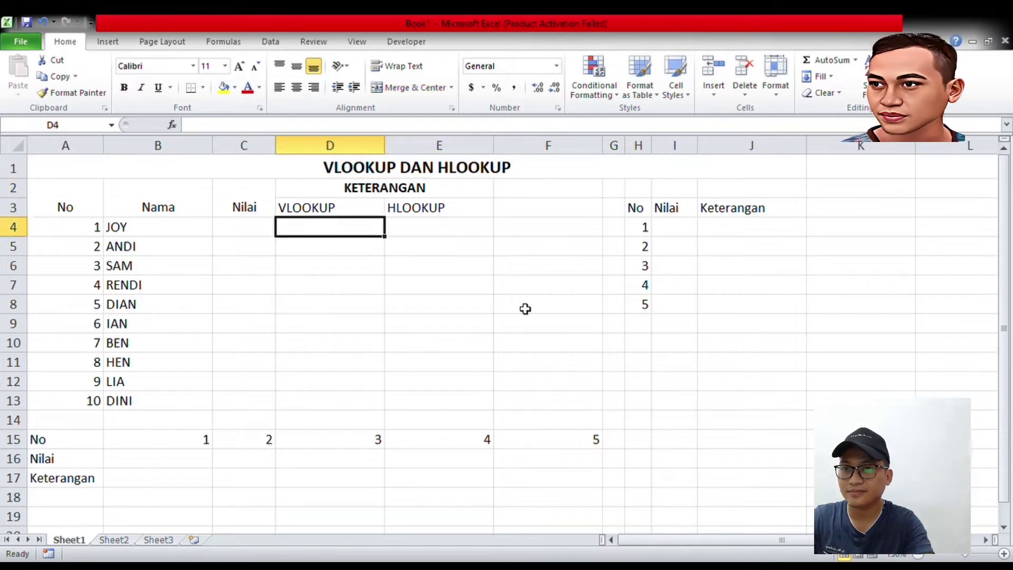
key("Down")
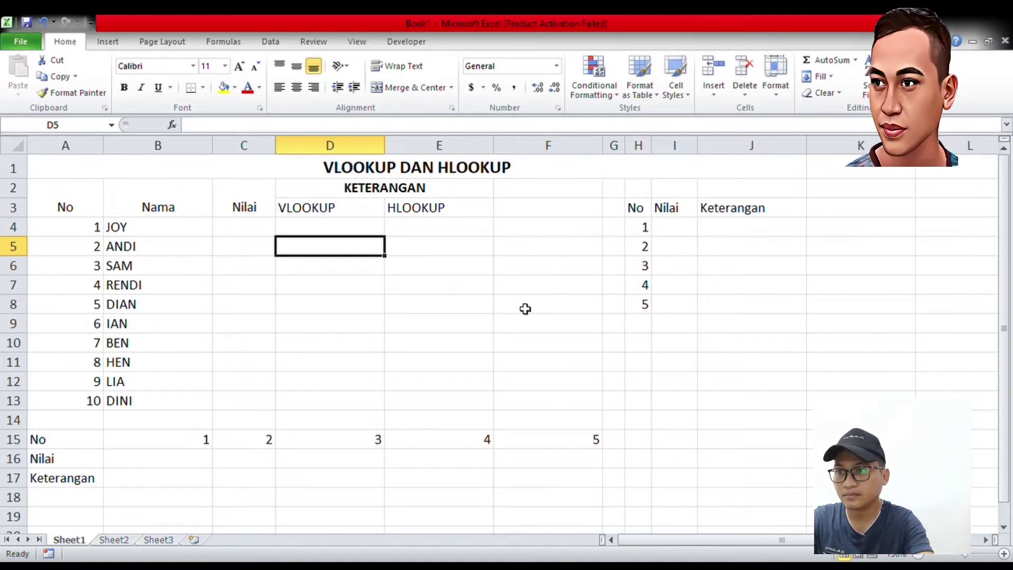
key("Down")
key("Down")
key("Up")
key("Up")
key("Down")
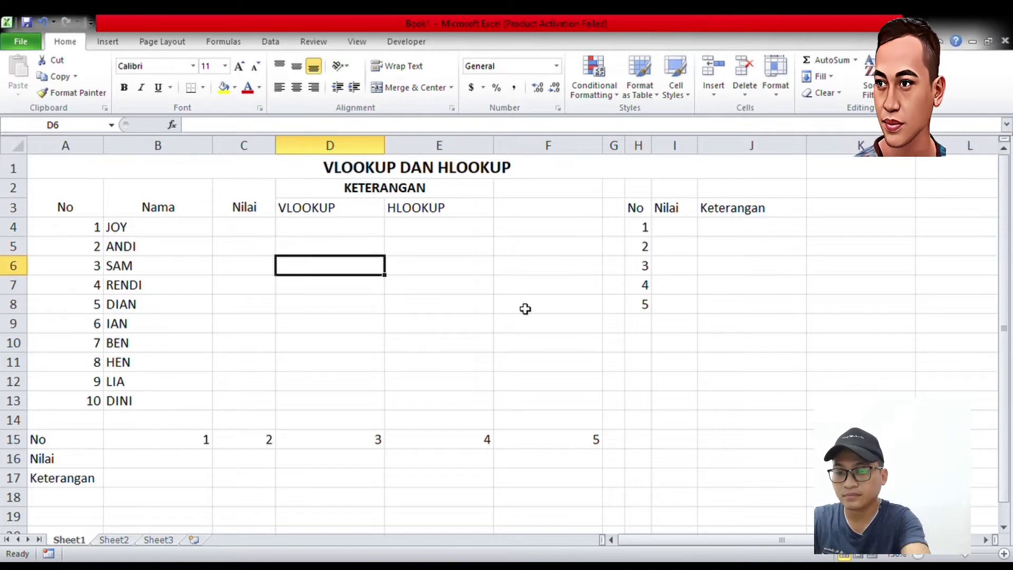
key("Down")
key("Up")
key("Up")
key("Up")
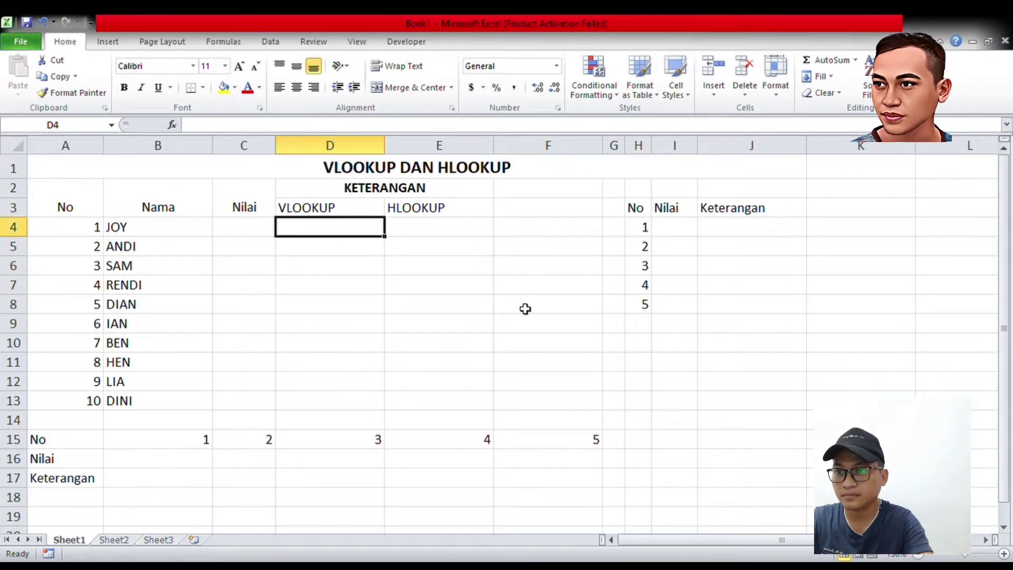
key("Left")
key("Left")
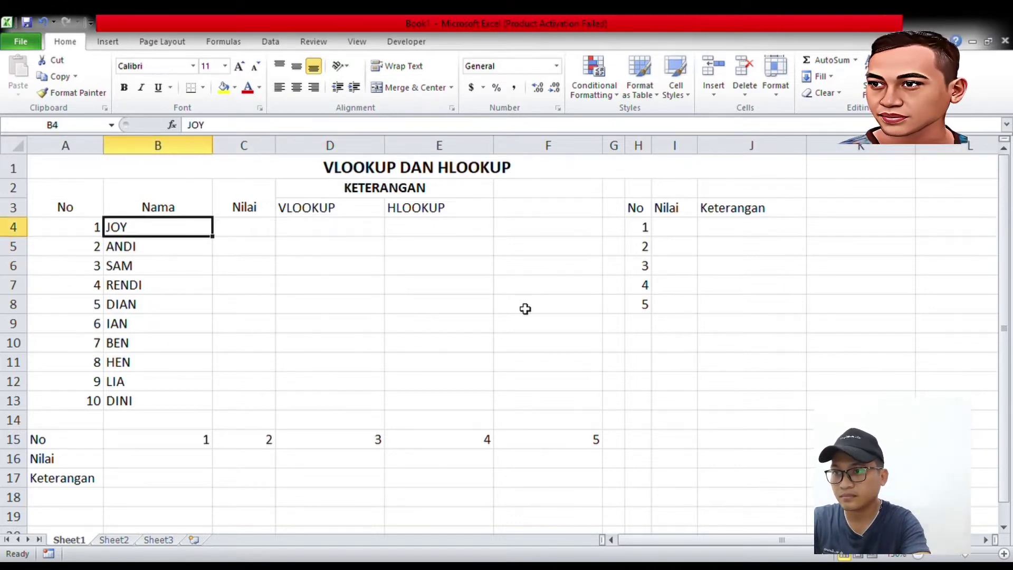
key("Left")
key("Up")
- Extend the selection from A2 across to column F and down to row 17
key("shift+Right")
key("shift+Right")
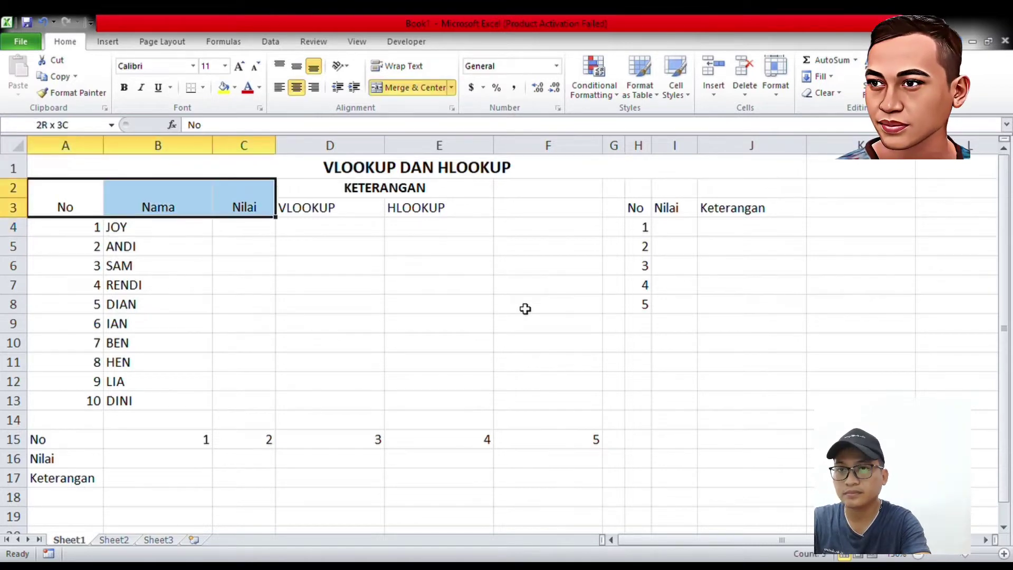
key("shift+Right")
key("shift+Right")
key("shift+Right")
key("shift+Down")
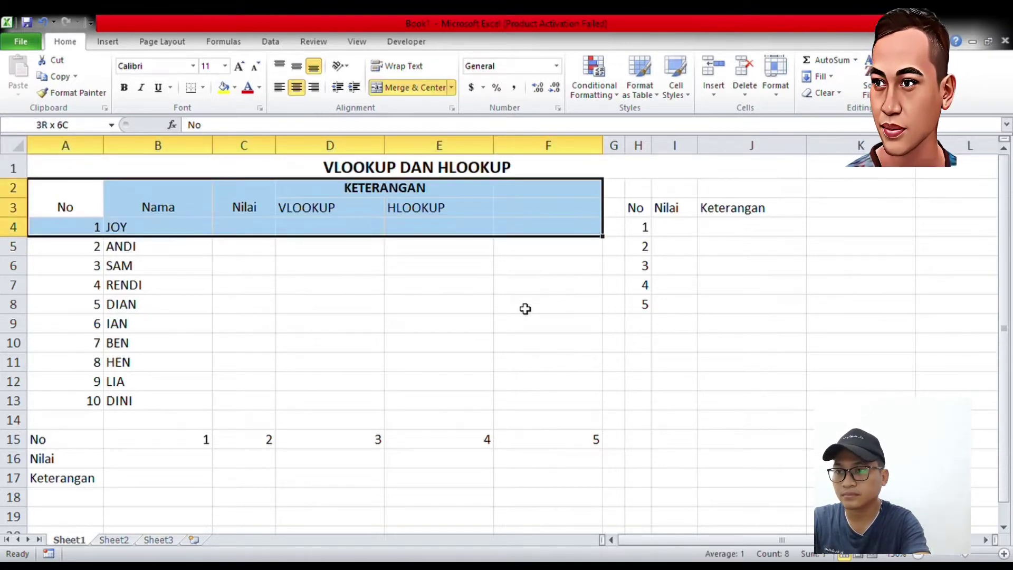
key("shift+Down")
key("shift+Down")
key("shift+Down")
key("shift+Down")
key("shift+Down")
key("shift+Down")
key("shift+Down")
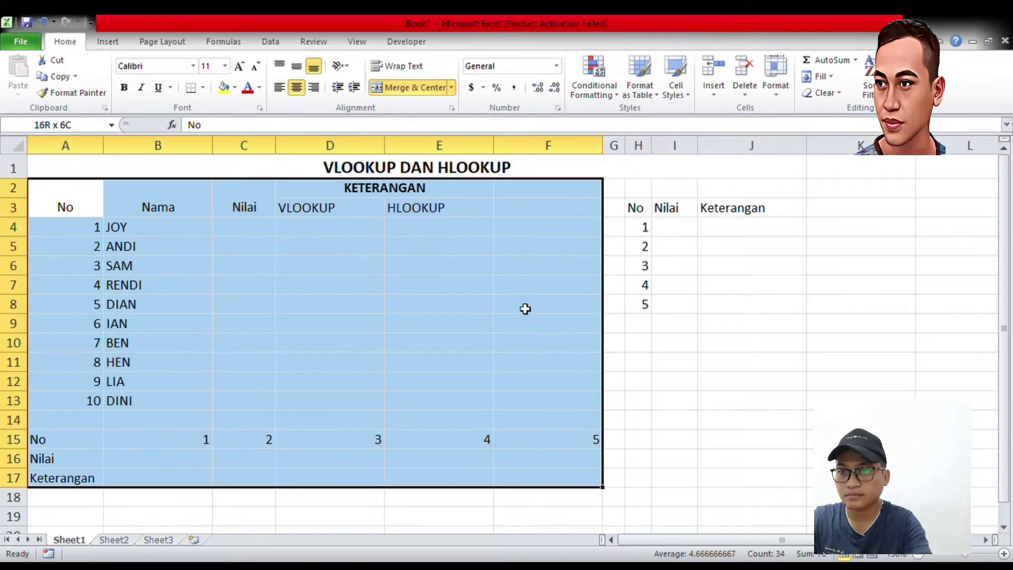
- Convert the student list A2:F13 into a table, after undoing an oversized first attempt
key("ctrl+t")
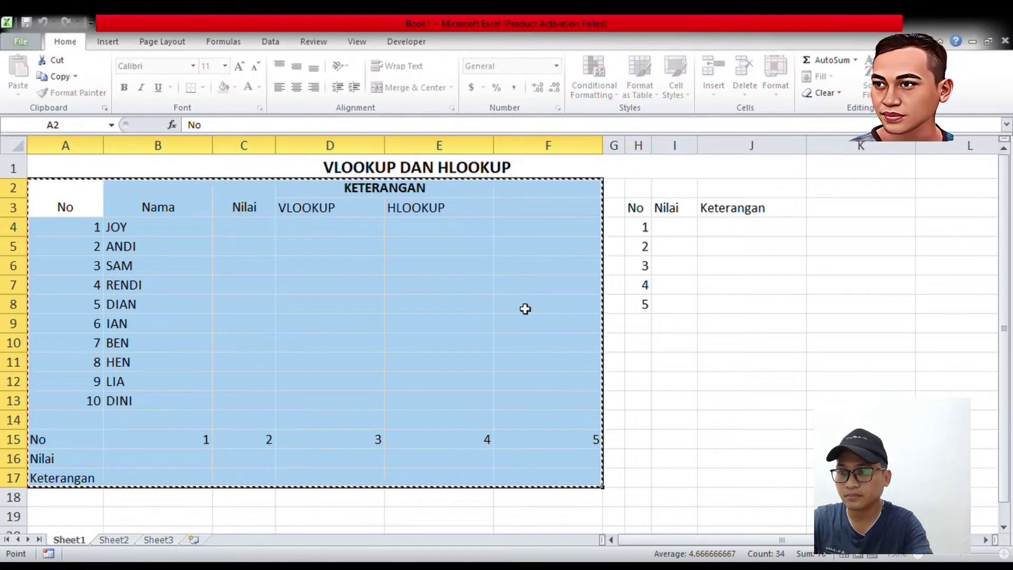
key("Return")
key("Down")
key("Right")
key("Right")
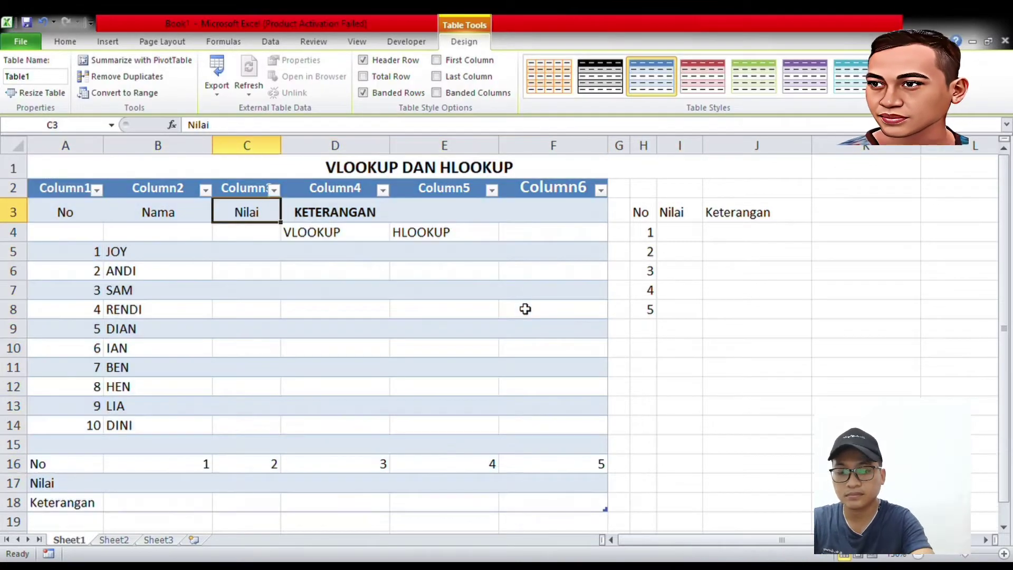
key("Right")
key("Right")
key("Right")
key("Right")
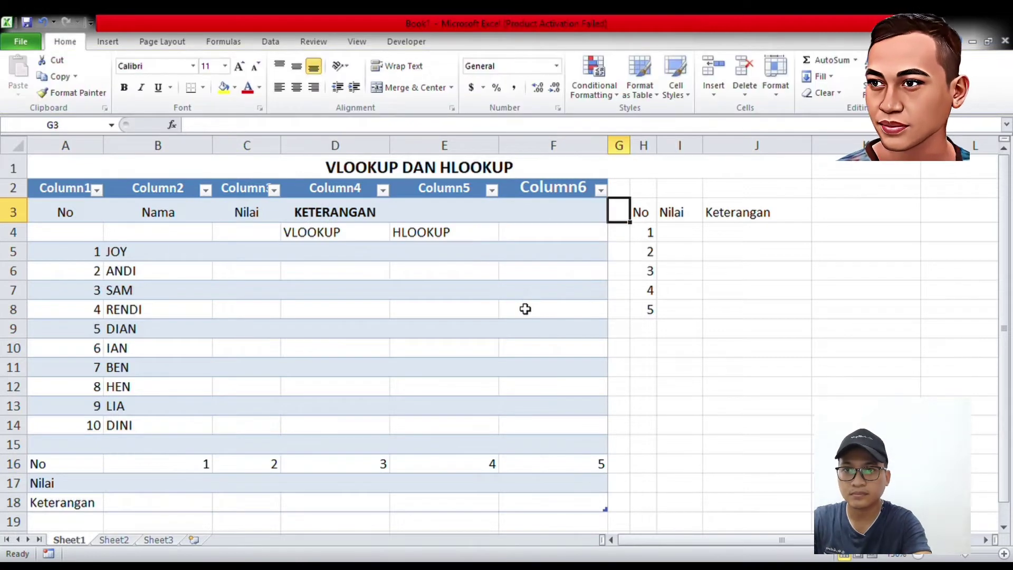
key("Right")
key("shift+Right")
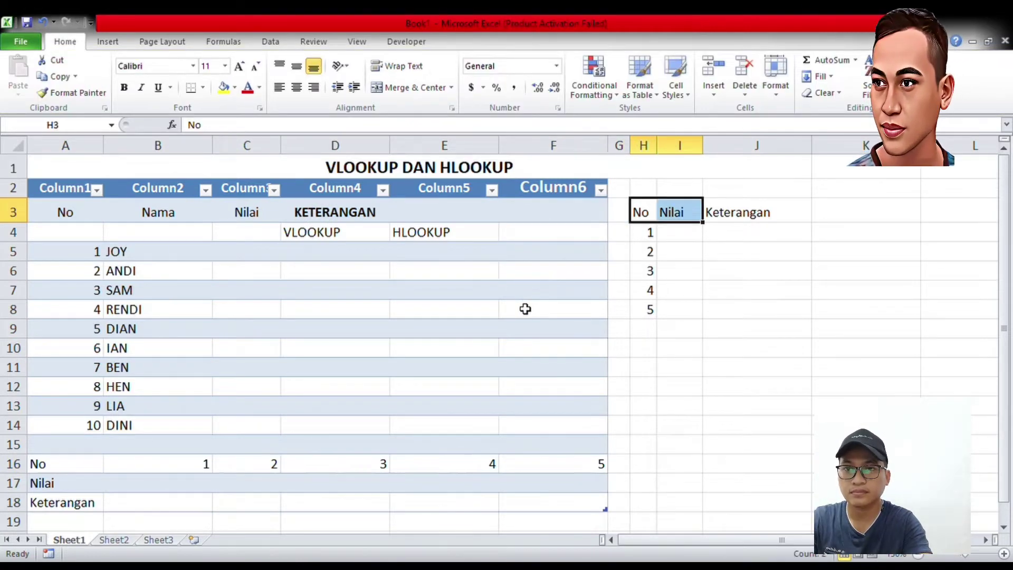
key("ctrl+z")
key("shift+Up")
key("shift+Up")
key("shift+Up")
key("shift+Up")
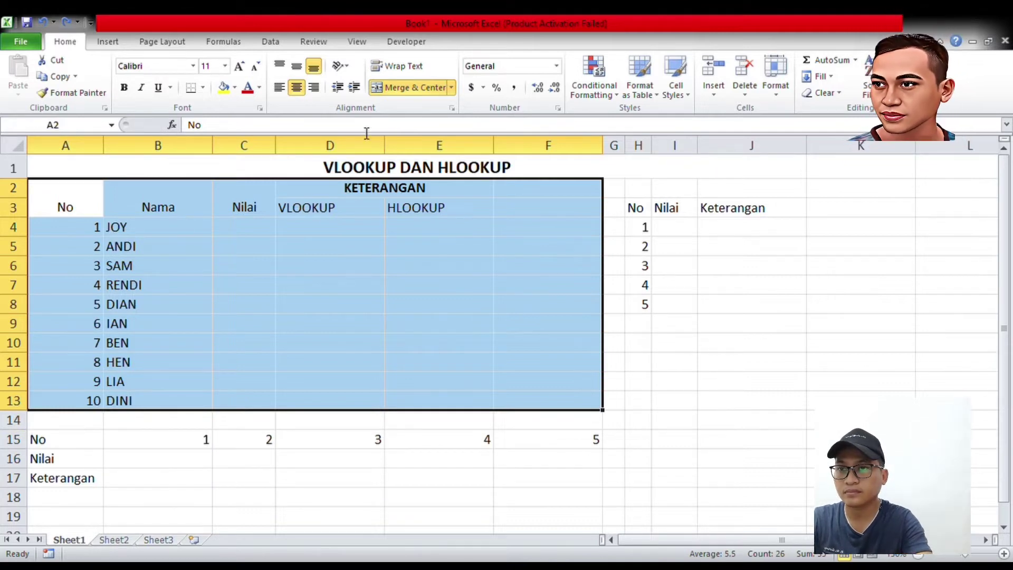
key("ctrl+t")
key("Return")
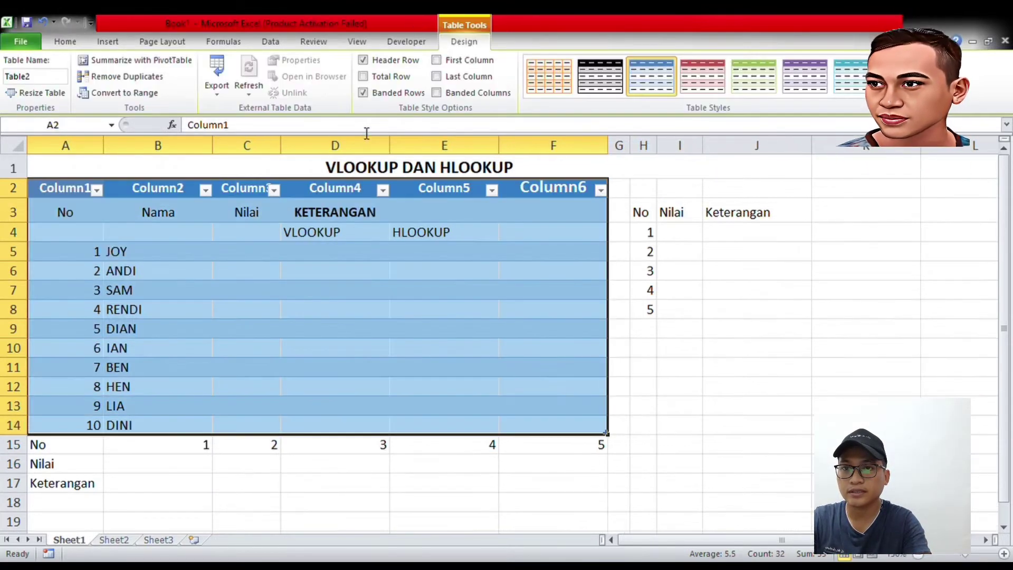
key("Down")
key("Down")
key("Down")
key("Down")
key("Down")
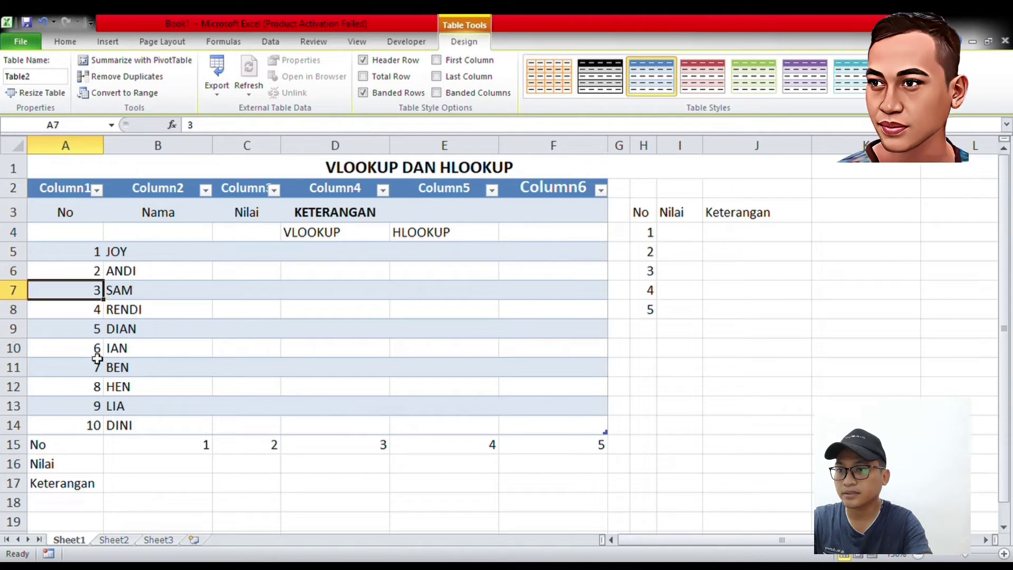
- Insert a blank row 15 and make the horizontal No/Nilai/Keterangan rows A16:F18 a table
left_click(16, 449)
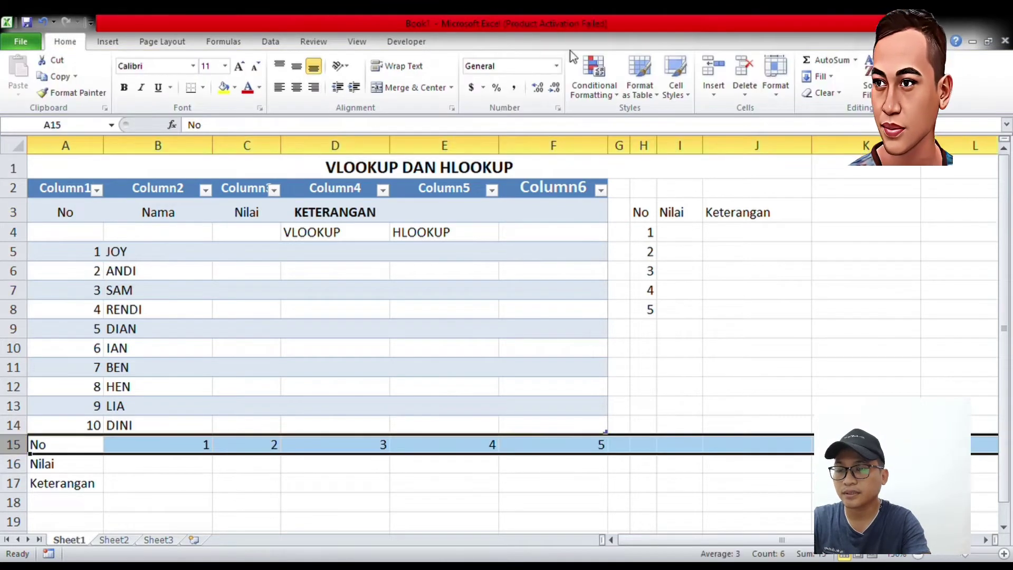
left_click(712, 71)
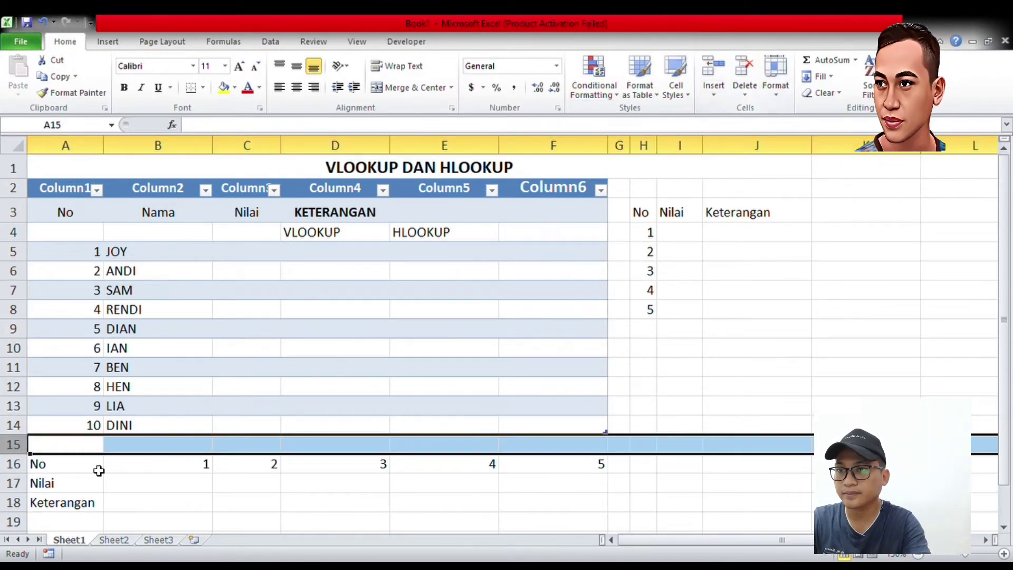
left_click(70, 470)
key("shift+Right")
key("shift+Right")
key("shift+Right")
key("shift+Right")
key("shift+Right")
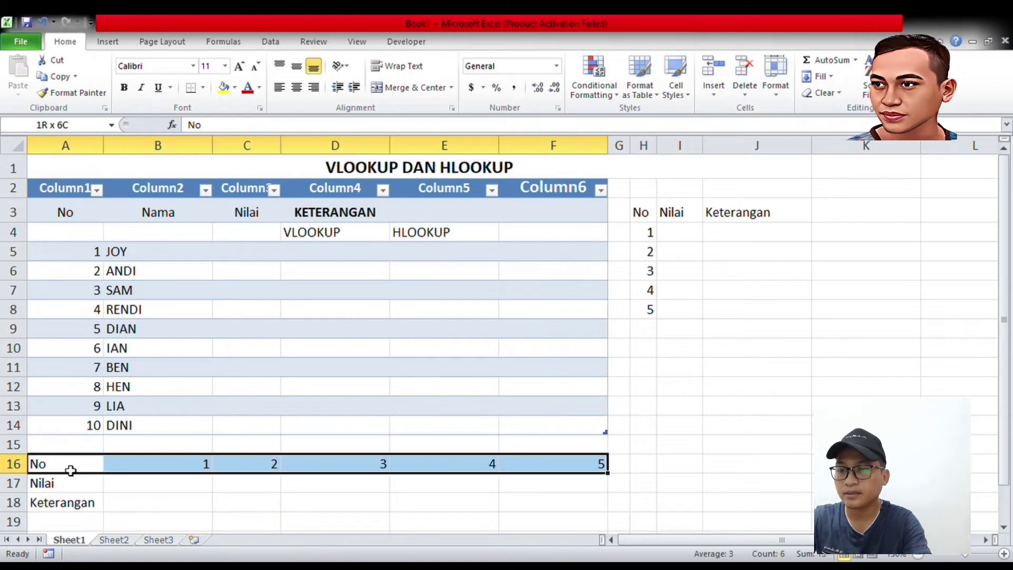
key("shift+Down")
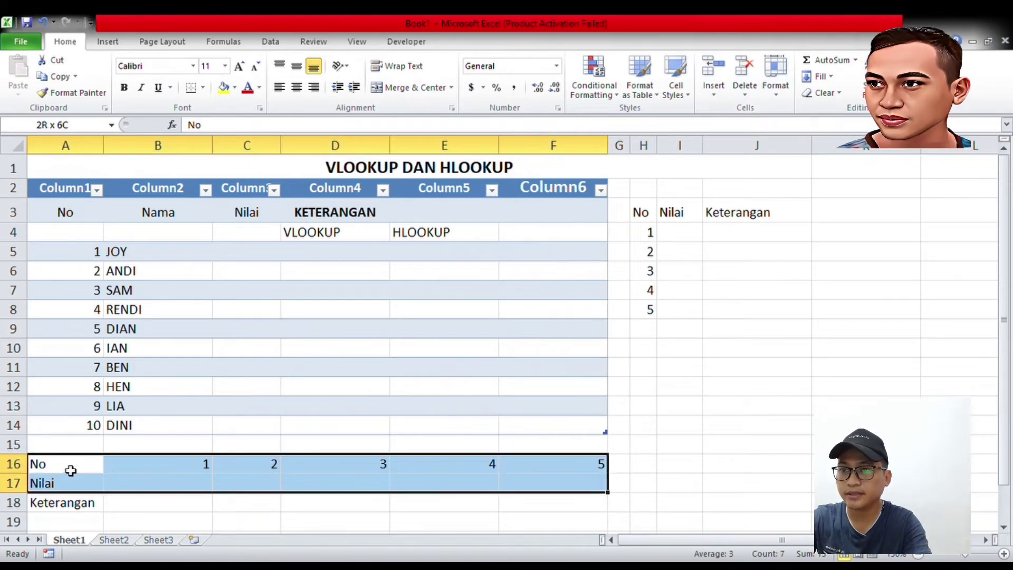
key("shift+Down")
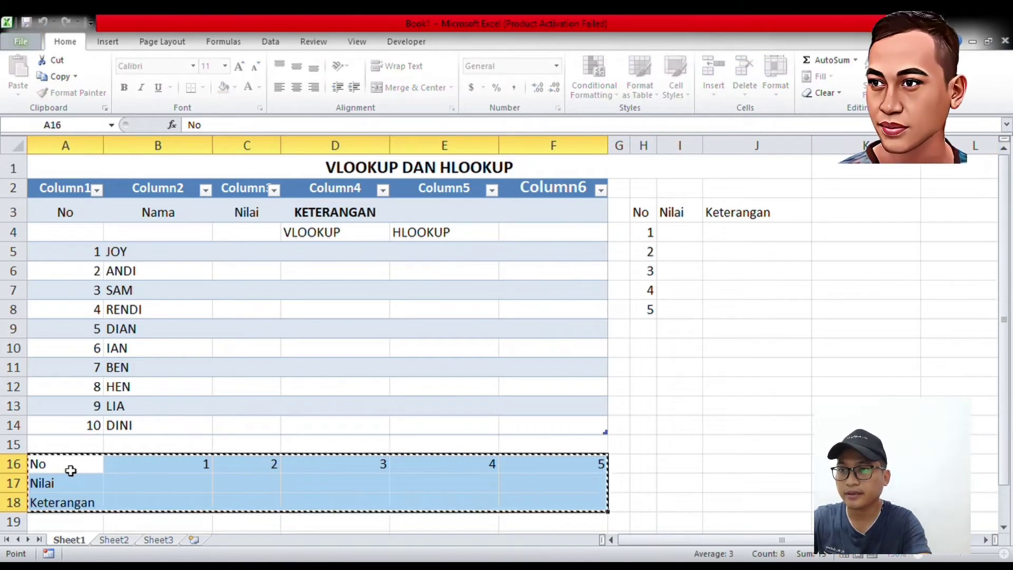
key("ctrl+t")
key("Return")
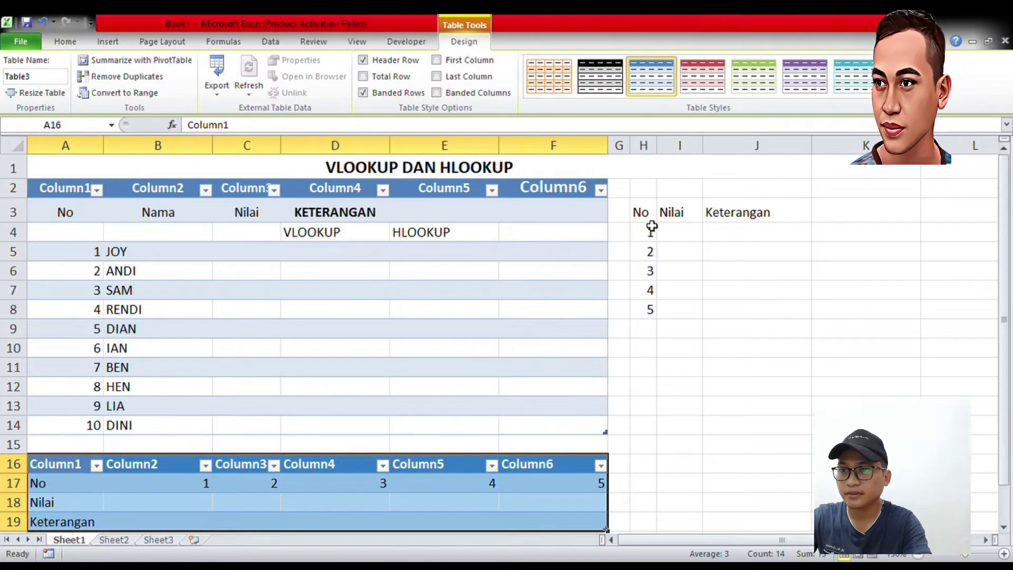
- Turn the side lookup block H3:J8 into a table
left_click(648, 216)
key("shift+Right")
key("shift+Right")
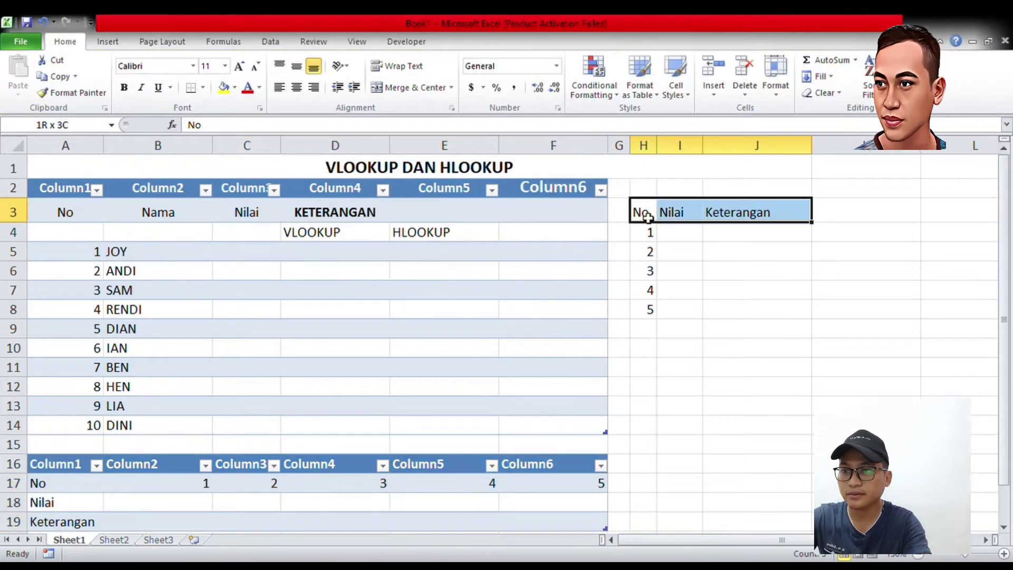
key("shift+Down")
key("shift+Down")
key("shift+Down")
key("shift+Down")
key("shift+Down")
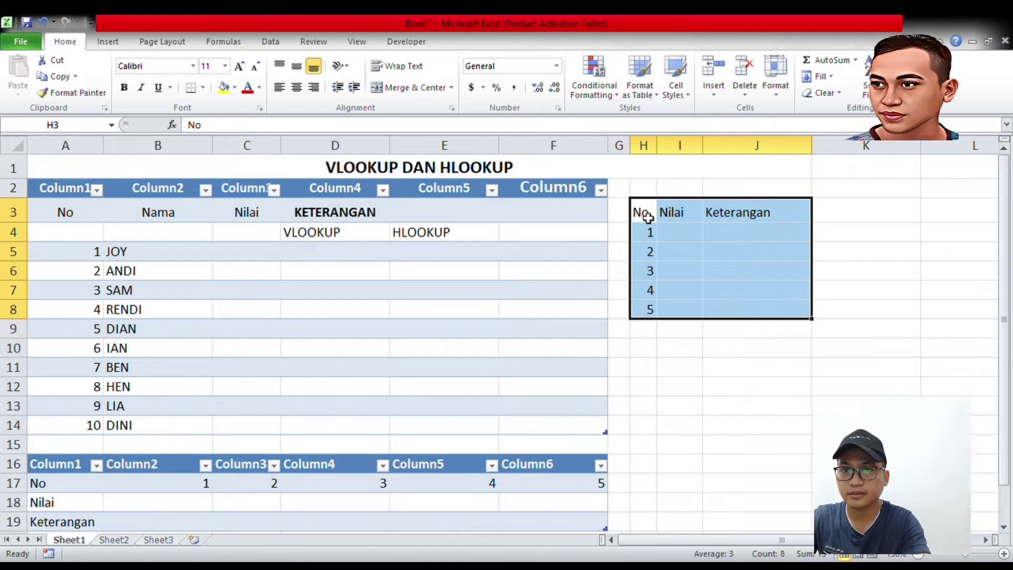
key("ctrl+t")
key("Return")
key("Left")
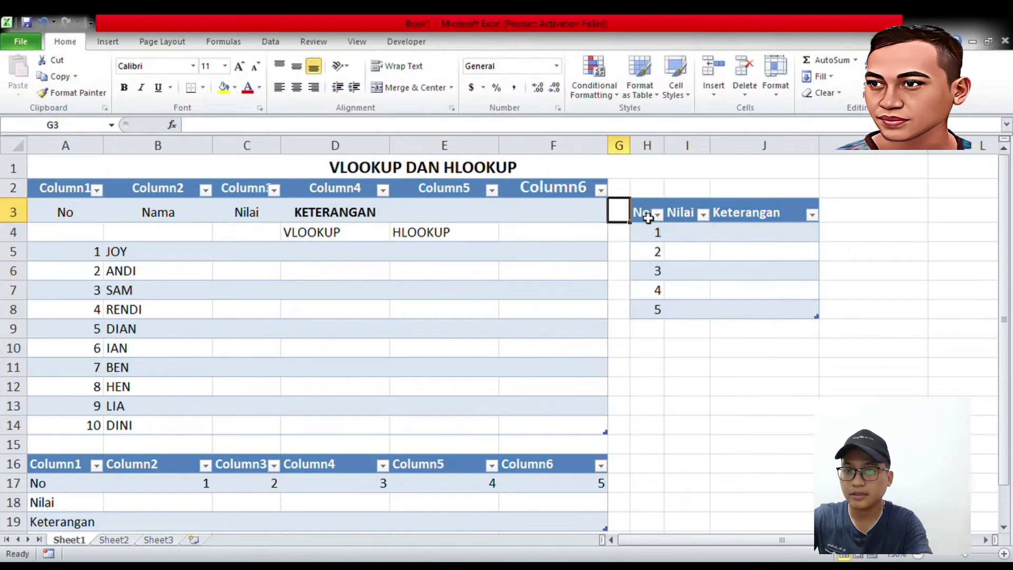
key("Left")
key("Left")
key("Right")
key("Right")
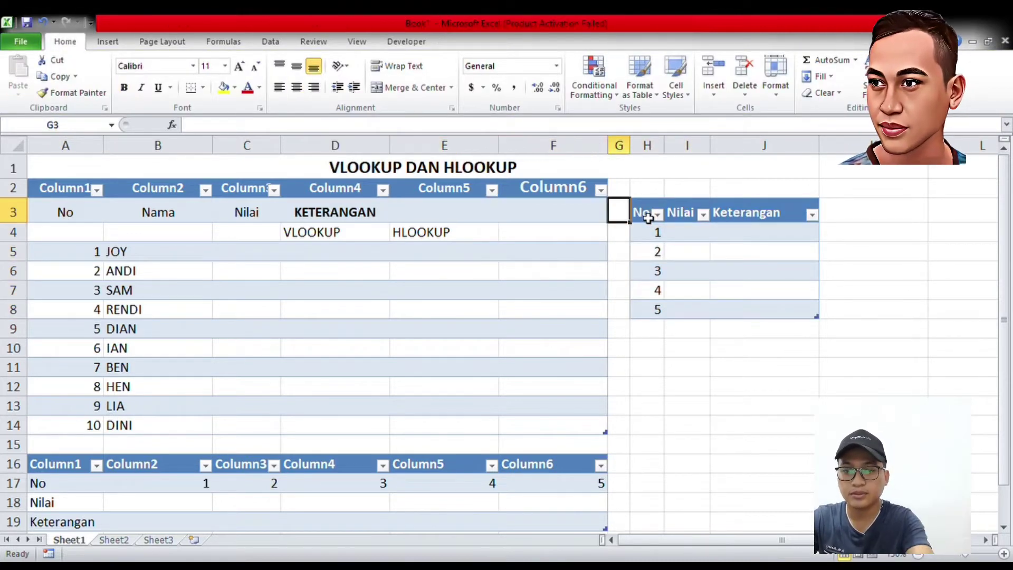
key("Left")
key("Left")
key("Left")
key("Left")
key("Left")
- Enter grades A, B, C, D and E in Nilai cells C5:C9 for the first five students
key("Down")
key("Down")
key("Down")
key("Down")
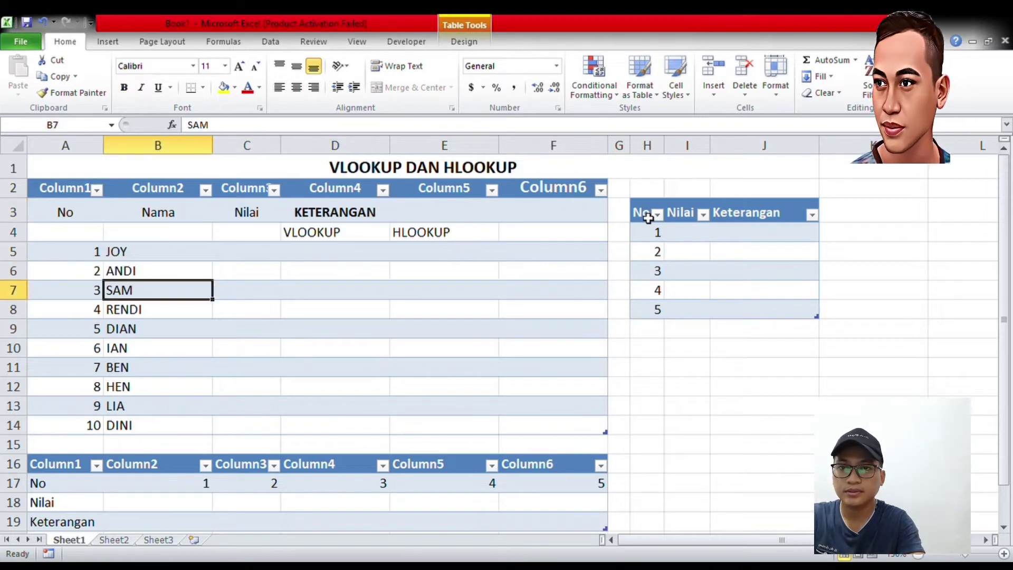
key("Down")
key("Down")
key("Down")
key("Up")
key("Up")
key("Up")
key("Up")
key("Right")
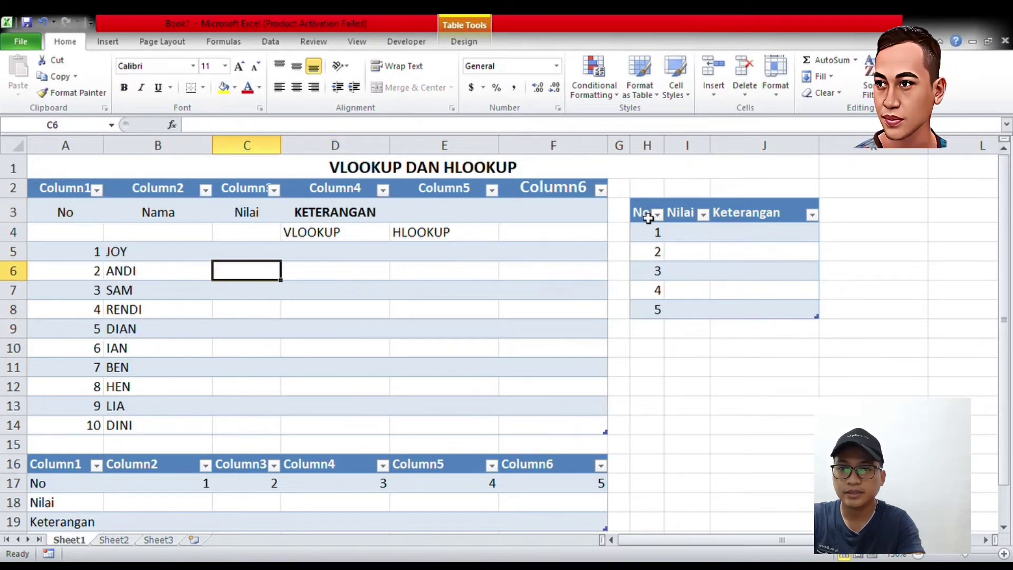
key("Up")
key("Up")
key("Down")
key("Down")
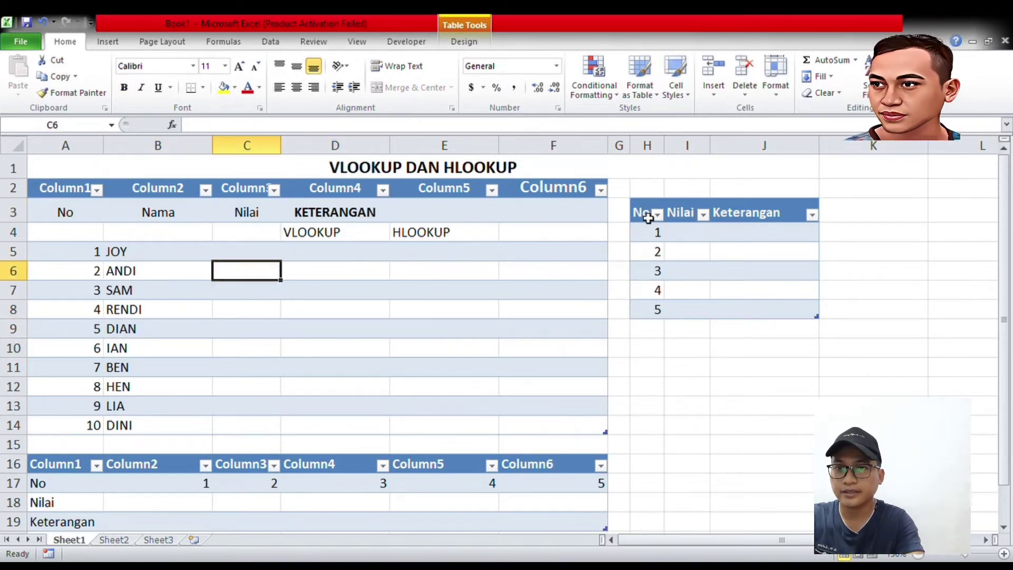
key("Up")
type("A")
key("Return")
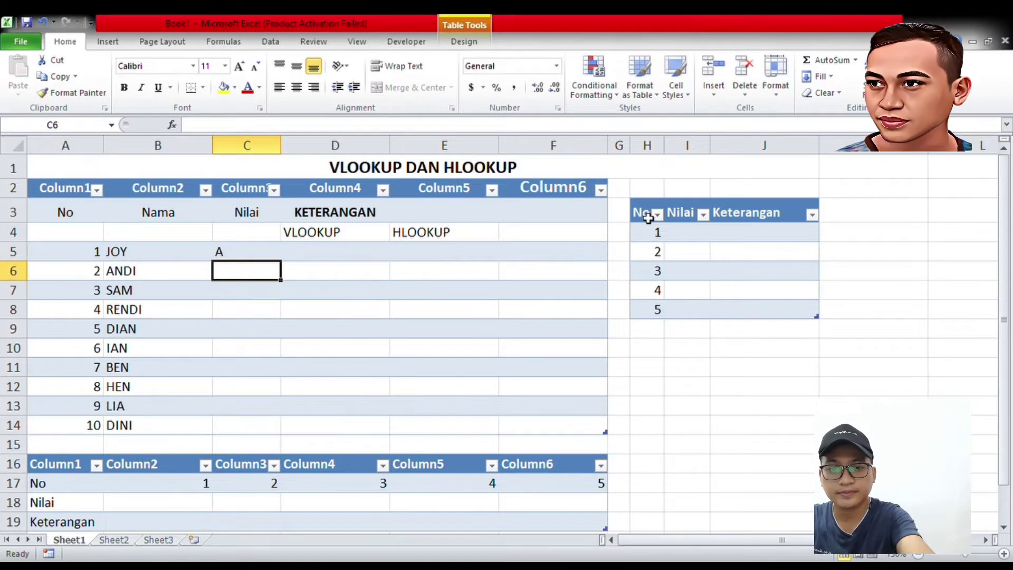
type("B")
key("Return")
type("C")
key("Return")
type("D")
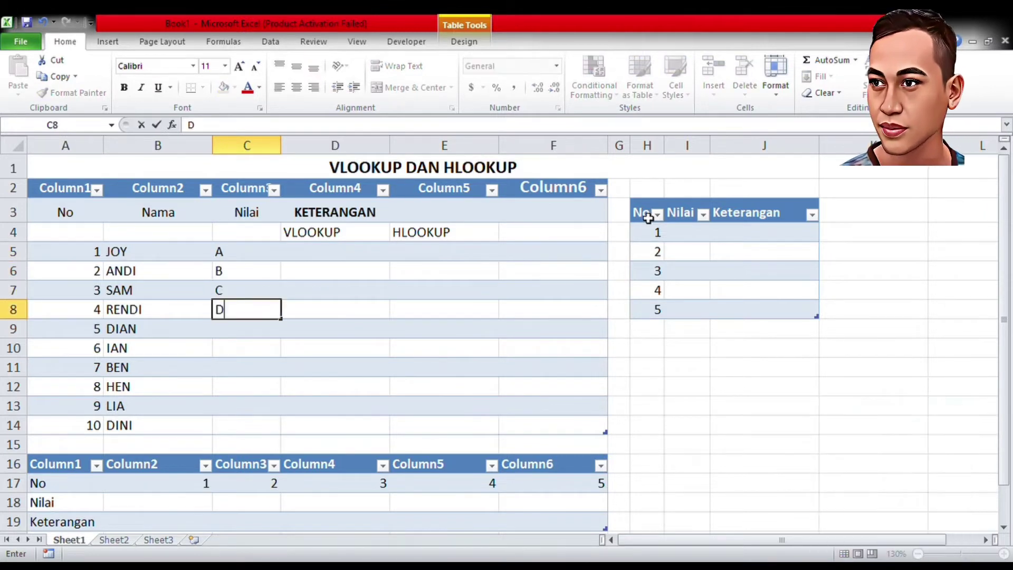
key("Return")
type("E")
key("Up")
key("Up")
key("Up")
key("Up")
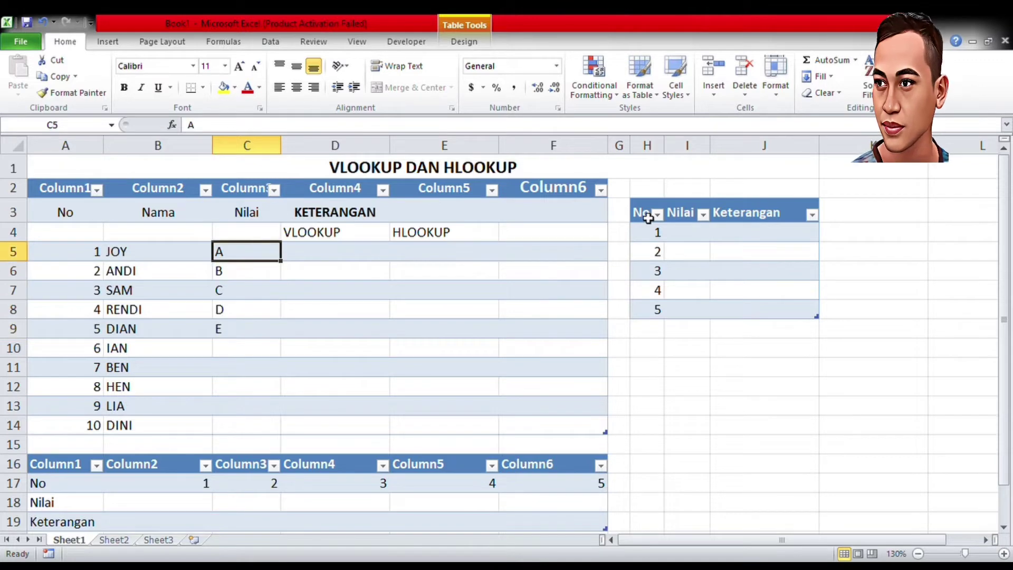
- Copy grades A–E and paste them from C10 down for the remaining five students
key("shift+Down")
key("shift+Down")
key("shift+Down")
key("shift+Down")
key("ctrl+c")
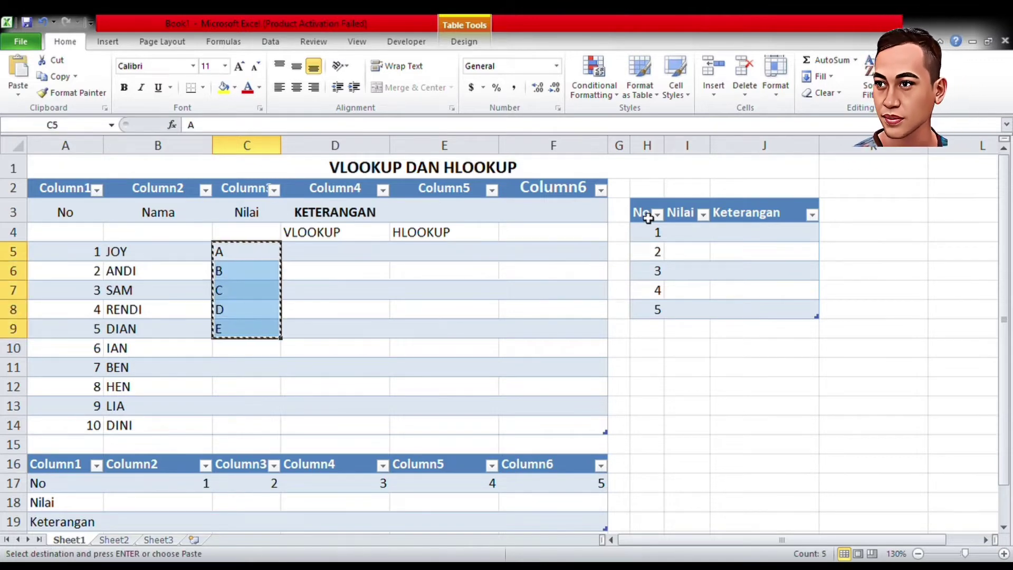
key("Down")
key("Down")
key("Down")
key("Down")
key("Down")
key("shift+Down")
key("shift+Down")
key("shift+Down")
key("ctrl+v")
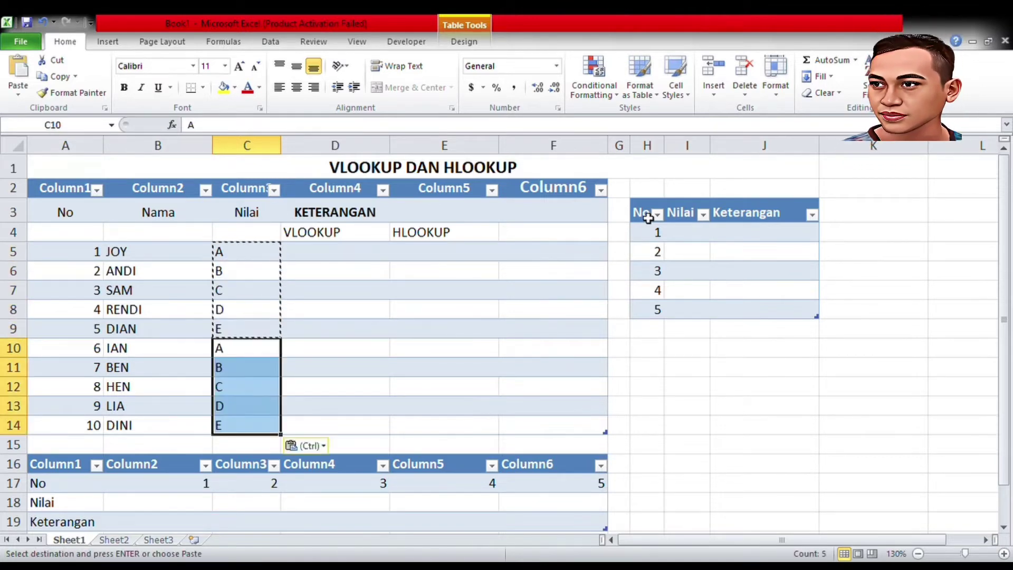
- Type grades A to E down the side lookup table's Nilai column I4:I8
key("Right")
key("Right")
key("Right")
key("Right")
key("Right")
key("Up")
key("Up")
key("Up")
key("Up")
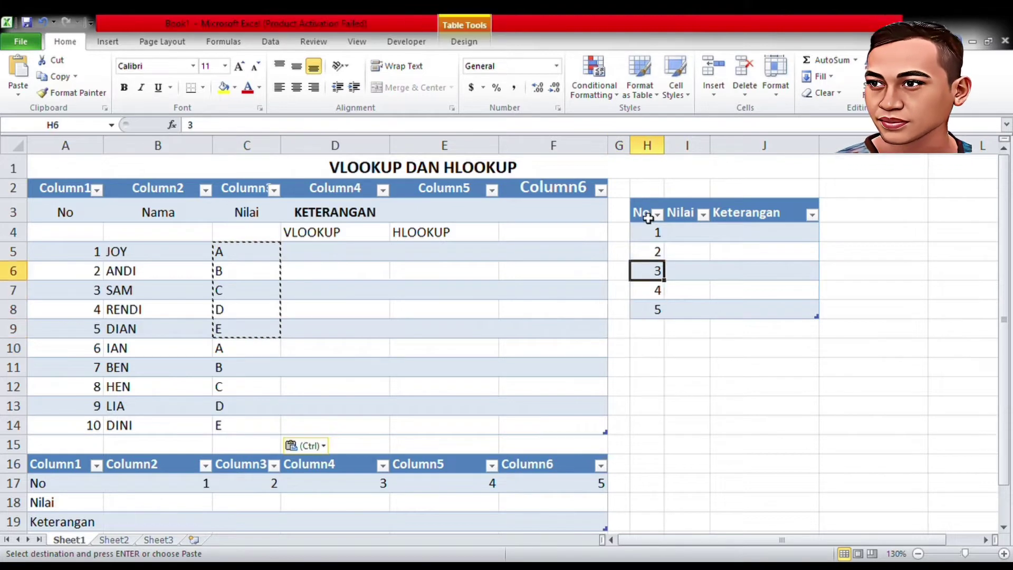
key("Up")
key("Up")
key("Right")
type("A")
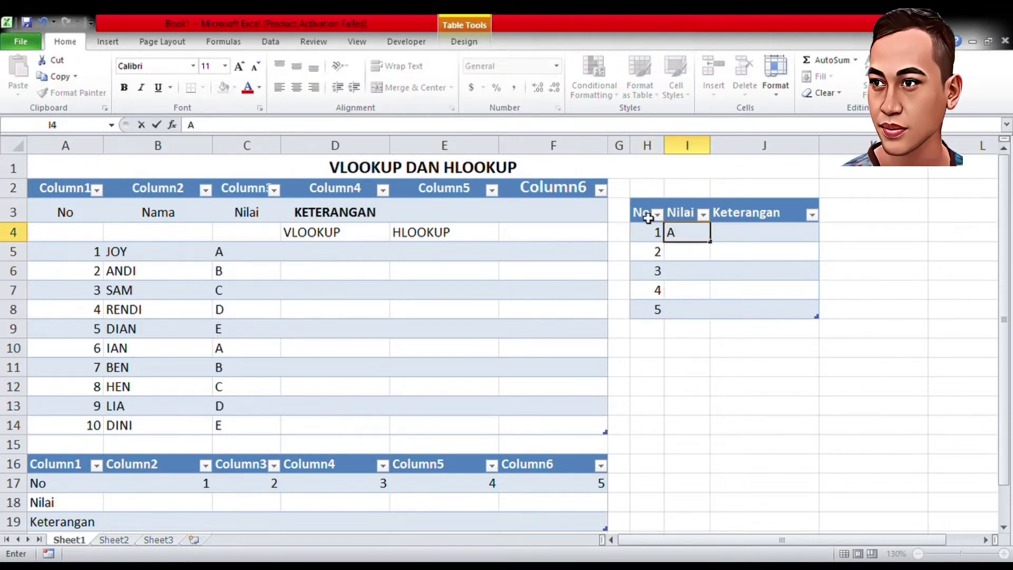
key("Return")
type("B")
key("Return")
type("V")
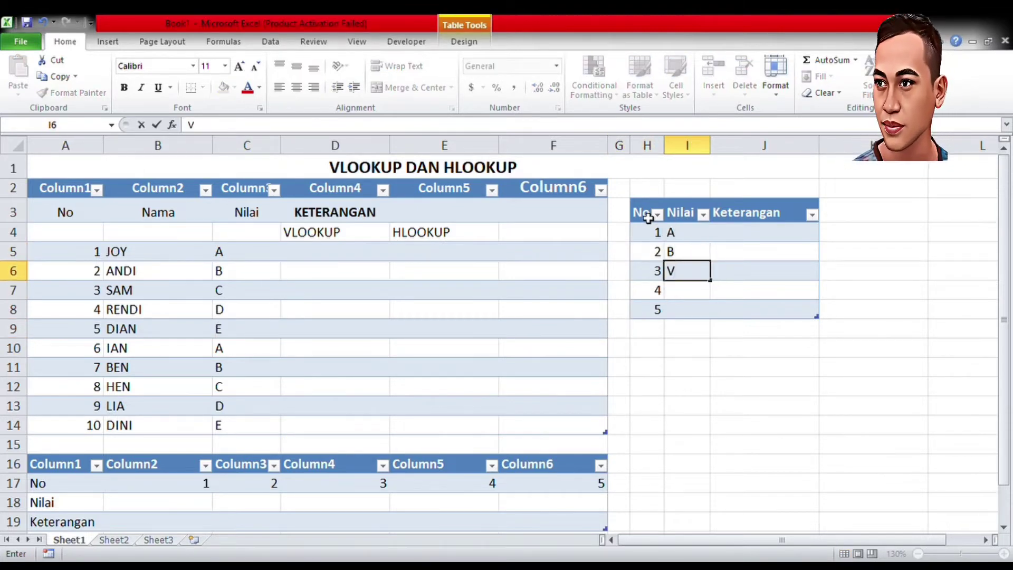
type("C")
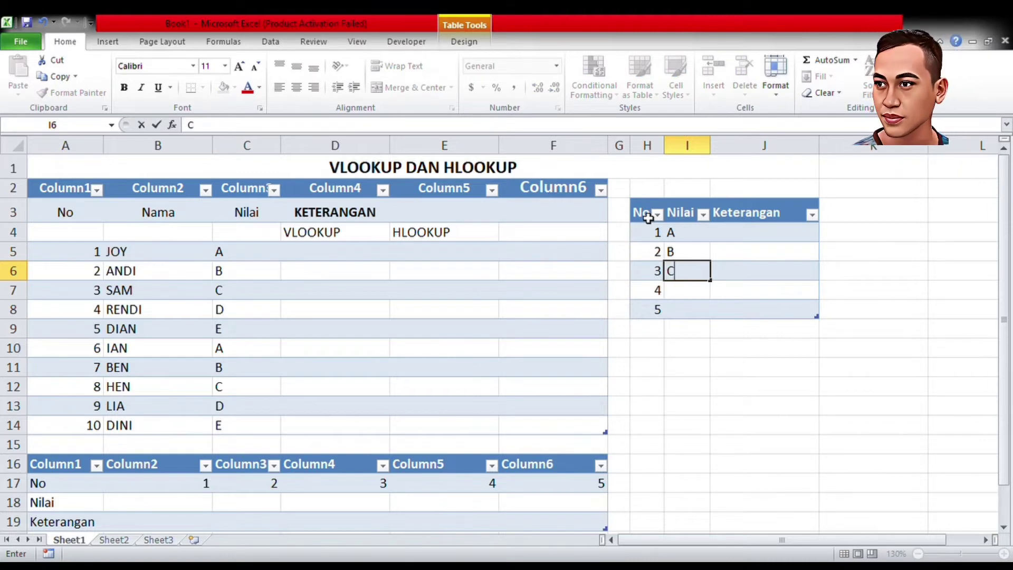
key("Return")
type("D")
key("Return")
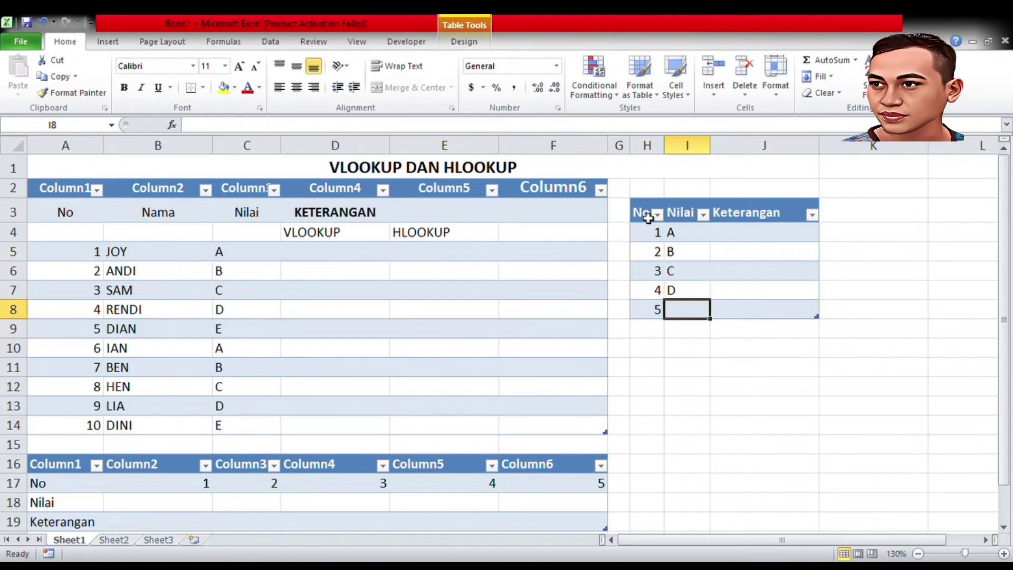
type("E")
key("Tab")
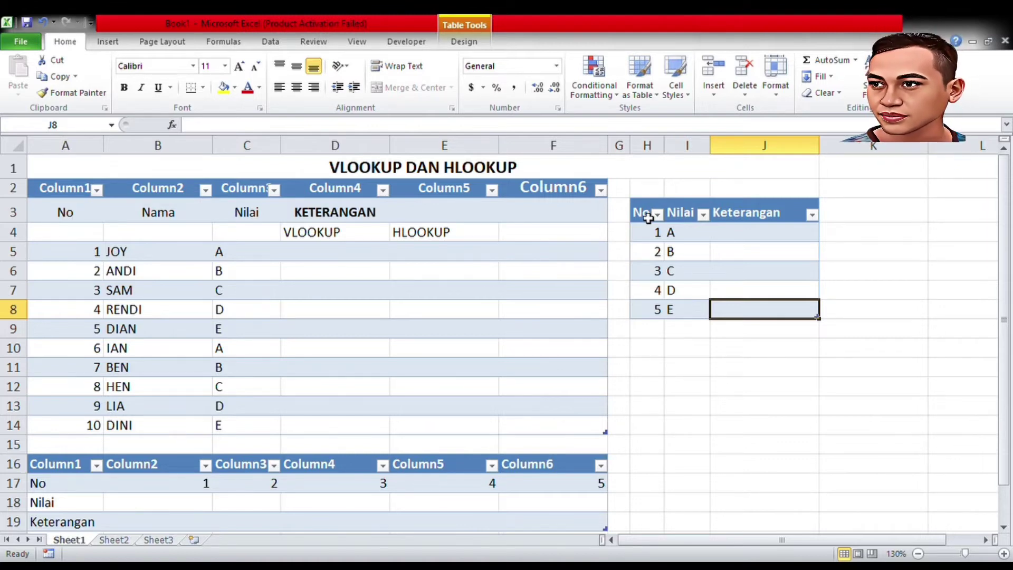
- Enter SANGAT BAIK, BAIK, CUKUP, BURUK and SANGAT BURUK down J4:J8
key("Up")
key("Up")
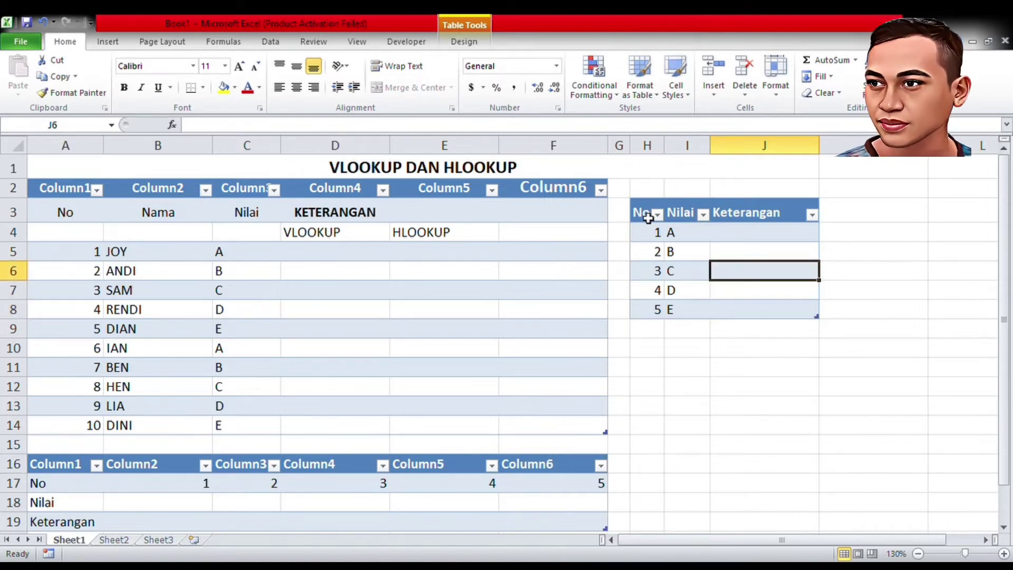
key("Up")
key("Up")
key("Down")
key("Down")
key("Up")
key("Up")
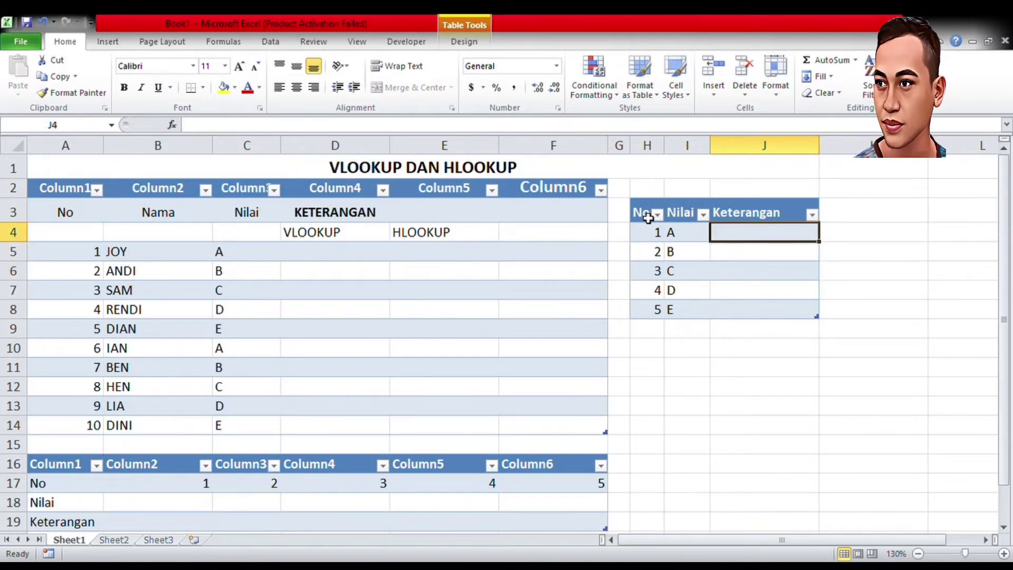
type("SANGAT BAIK")
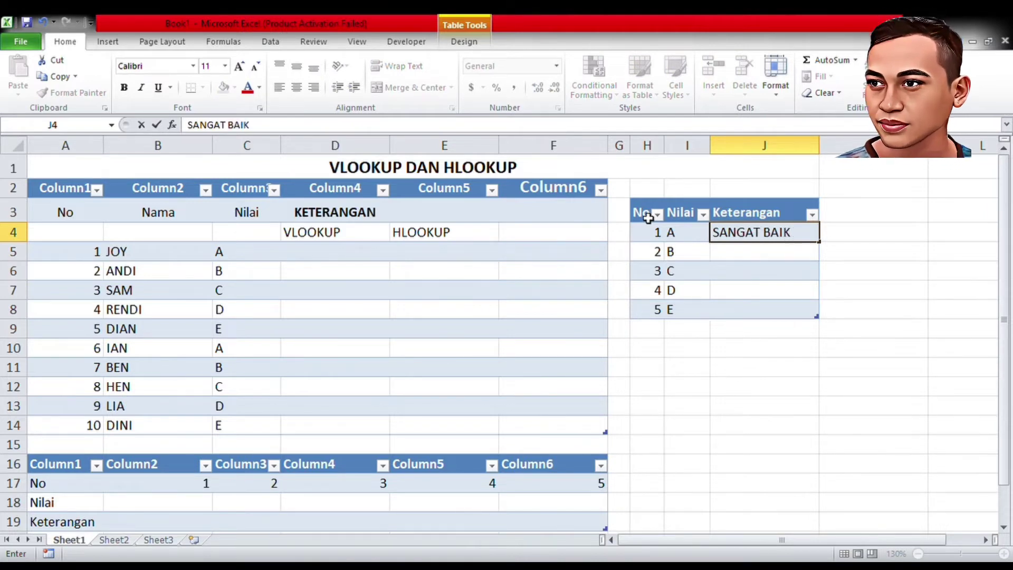
key("Return")
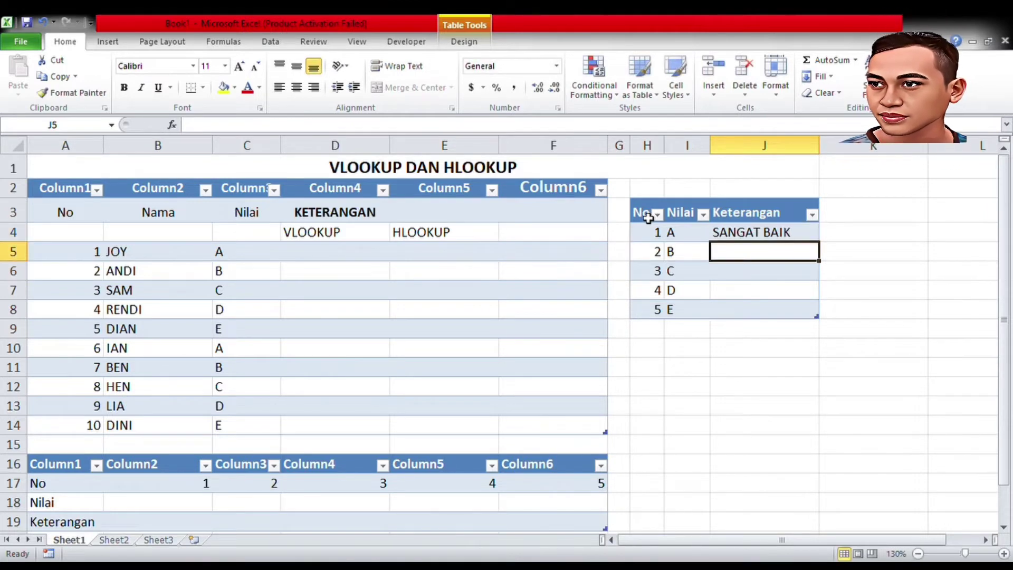
type("BAIK")
key("Return")
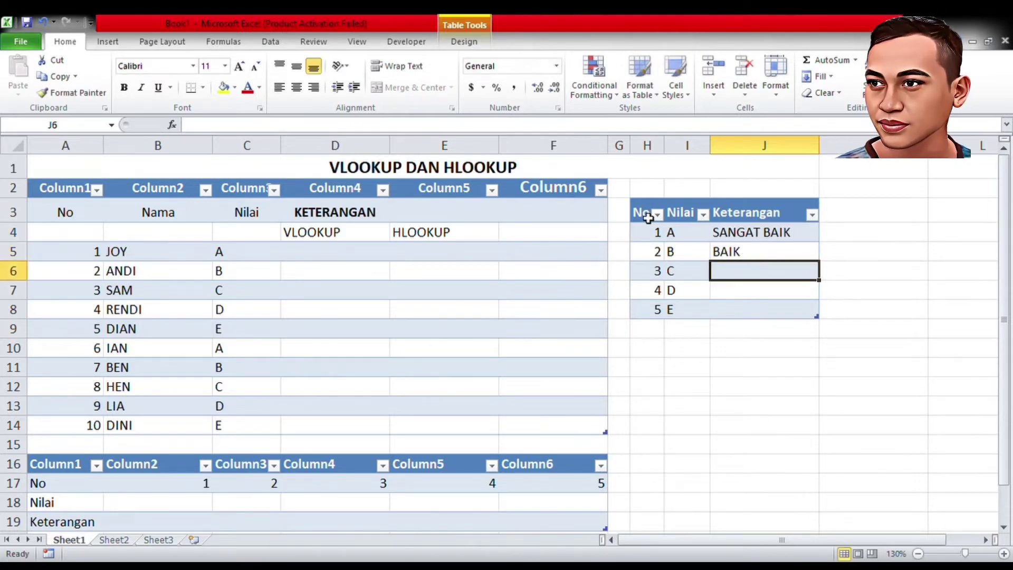
type("CUKUP")
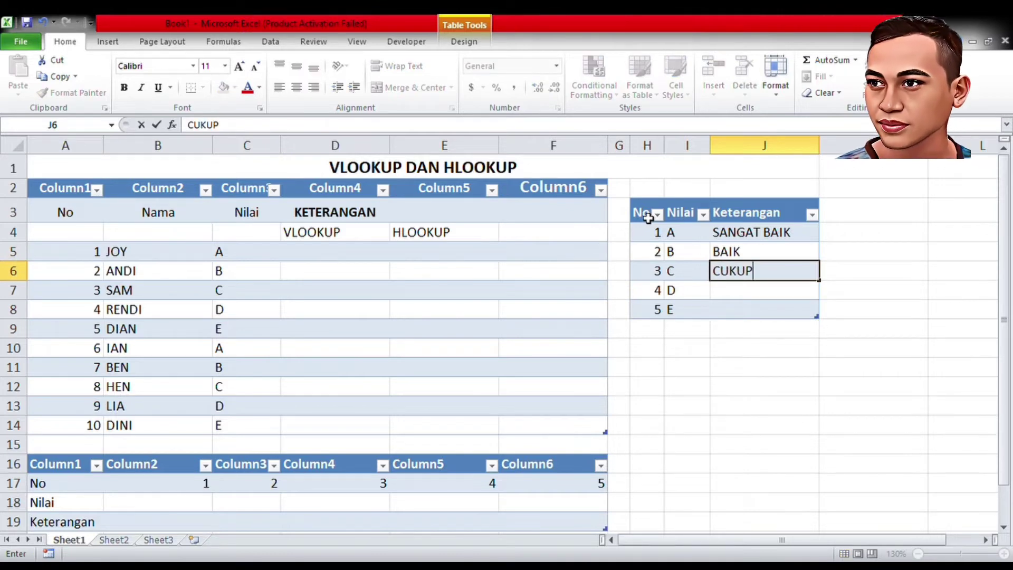
key("Return")
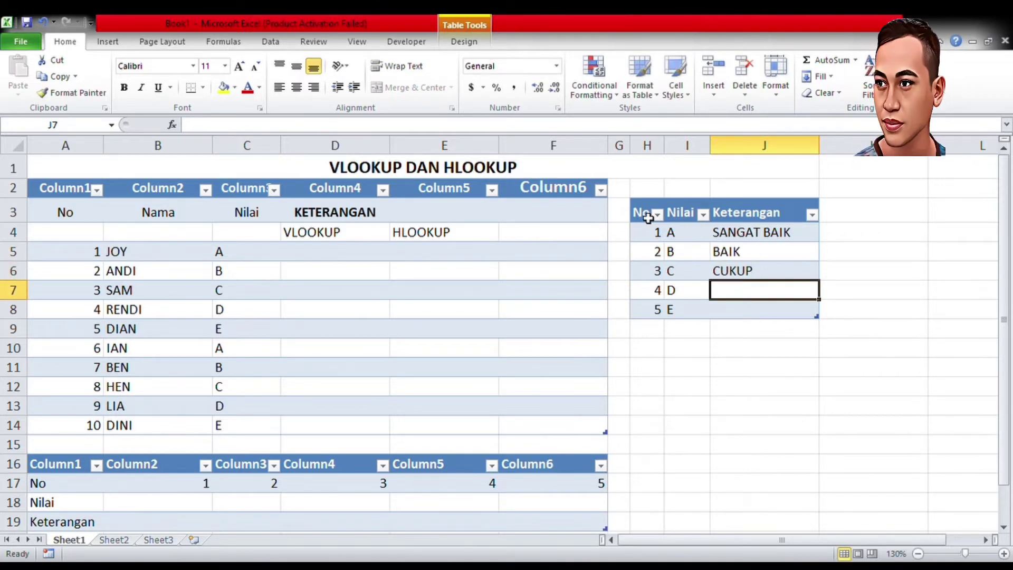
type("BURUK")
key("Return")
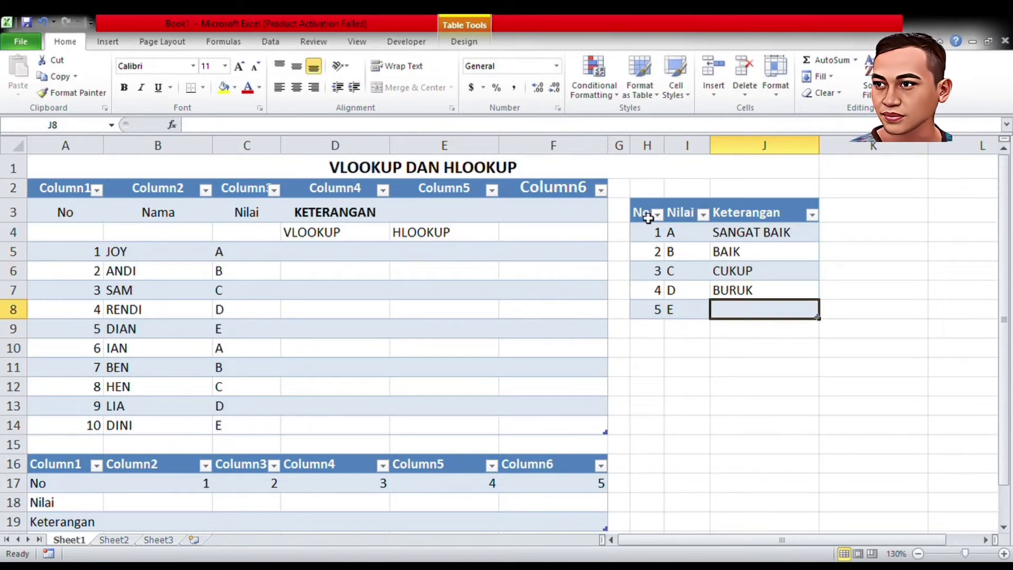
type("SANGAT B")
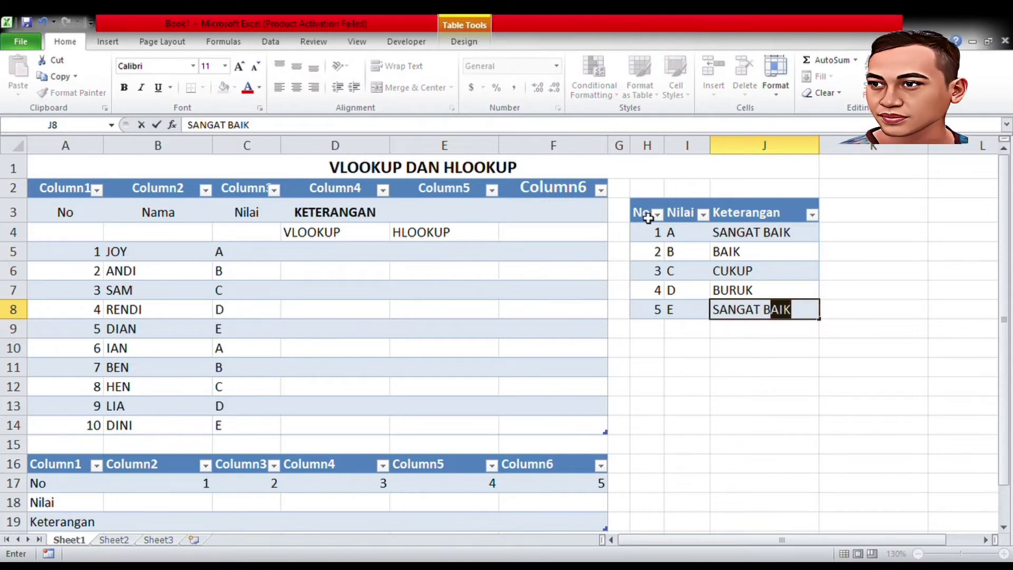
type("URUK")
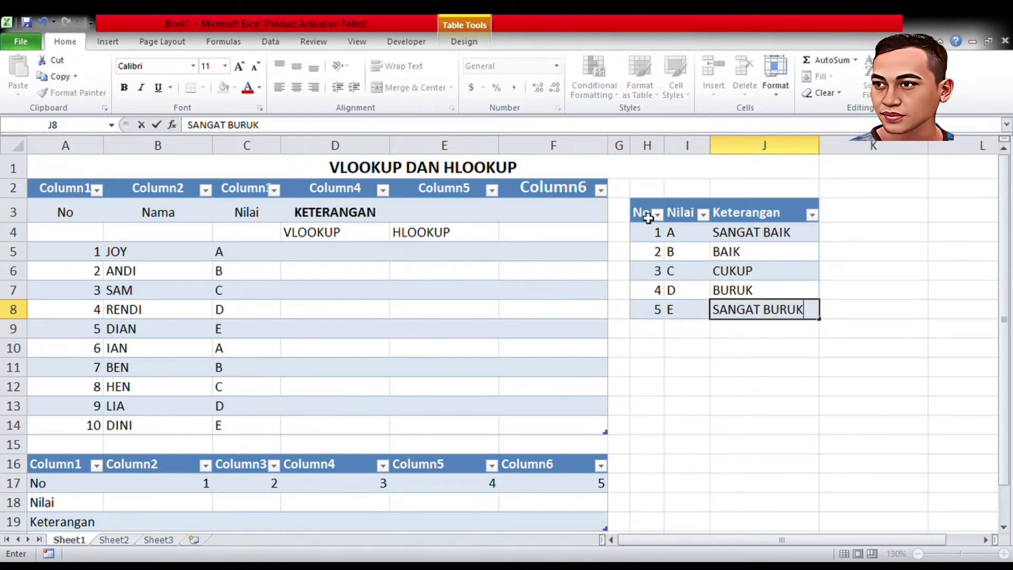
key("Return")
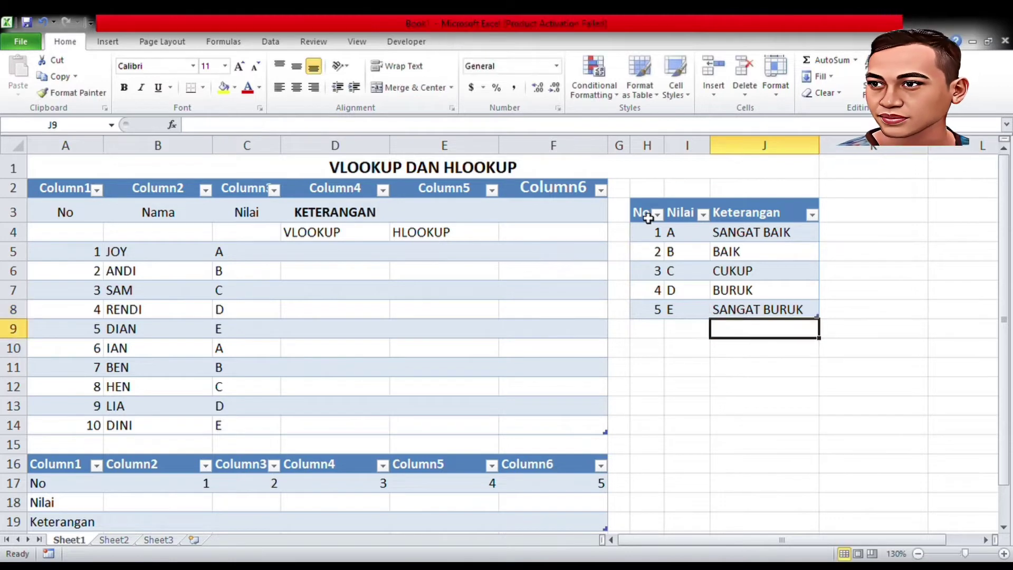
key("Return")
key("Return")
key("Return")
key("Return")
key("Return")
key("Return")
- Fill the lower table's Nilai row with grades A, B, C, D, E under numbers 1–5
key("Left")
key("Left")
key("Left")
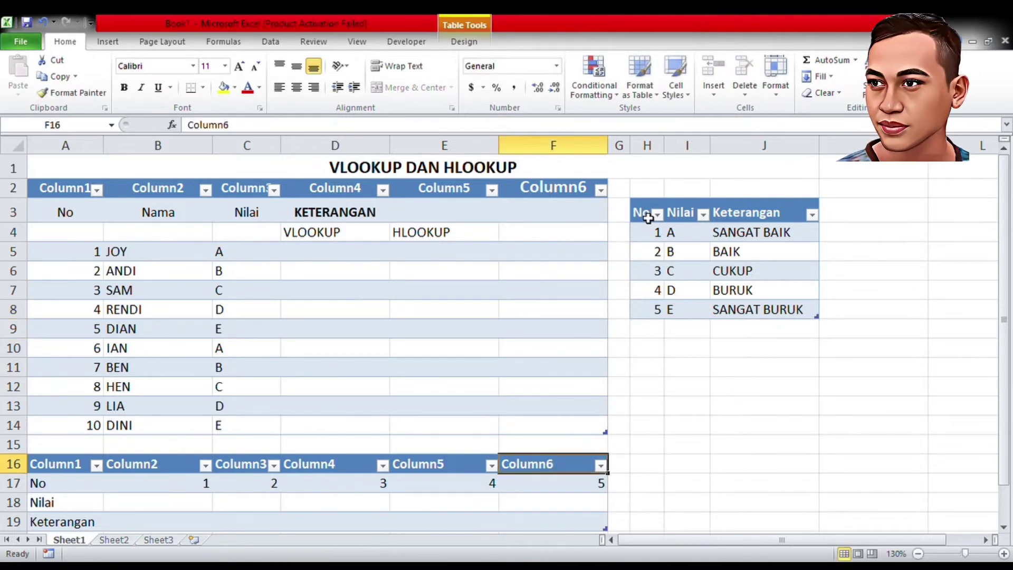
key("Left")
key("Left")
key("Left")
key("Left")
key("Down")
key("Down")
type("A")
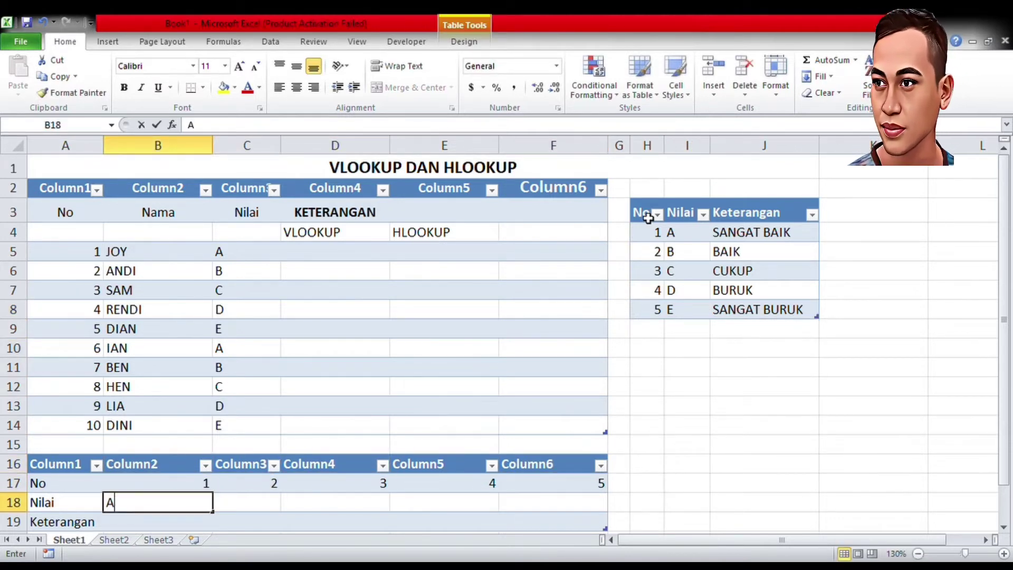
key("Tab")
type("B")
key("Tab")
type("C")
key("Tab")
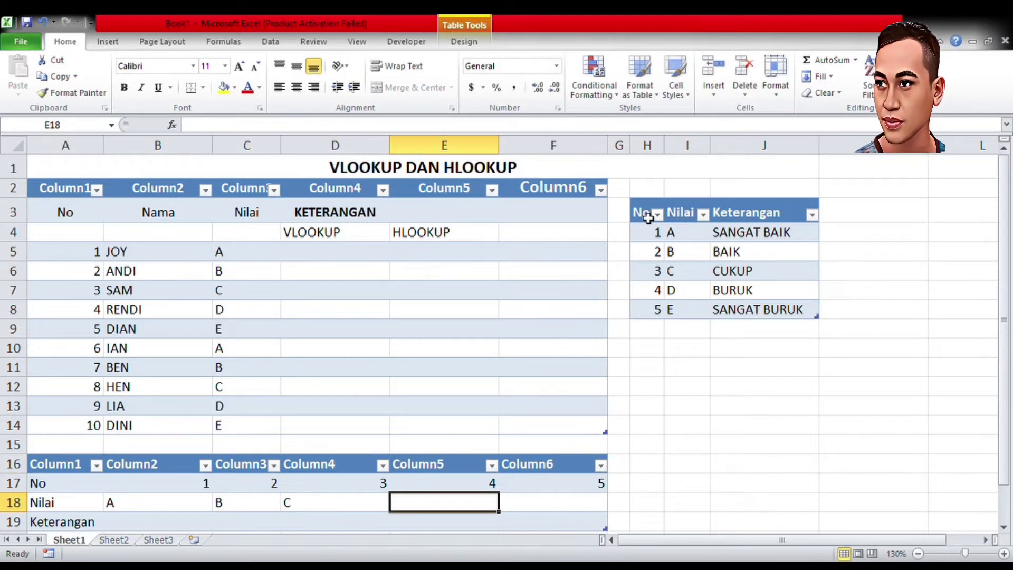
type("D")
key("Tab")
type("E")
key("Return")
- Fill its Keterangan row with SANGAT BAIK, BAIK, CUKUP, BURUK and SANGAT BURUK
key("Left")
key("Left")
key("Left")
key("Left")
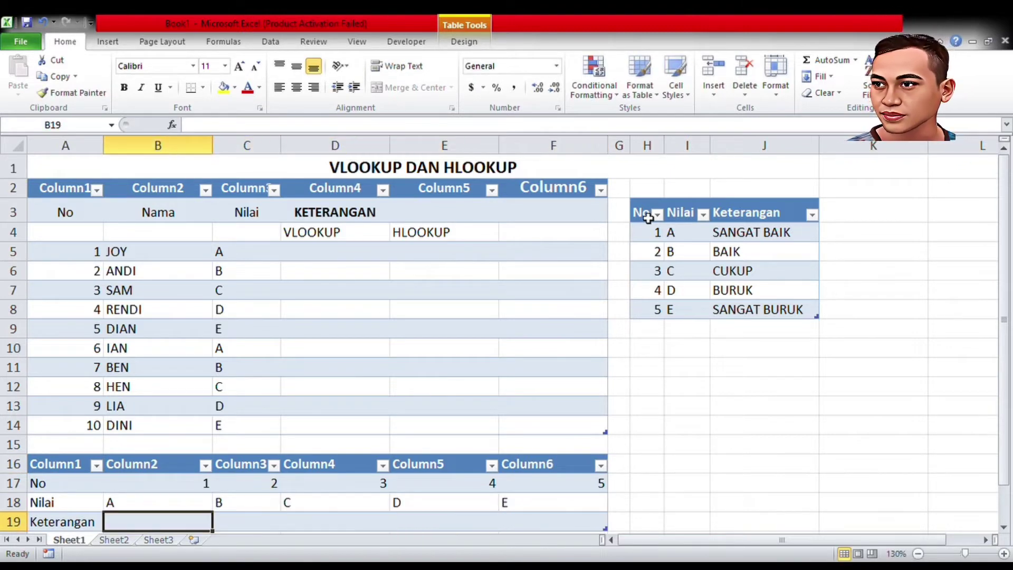
type("SANGAT BA")
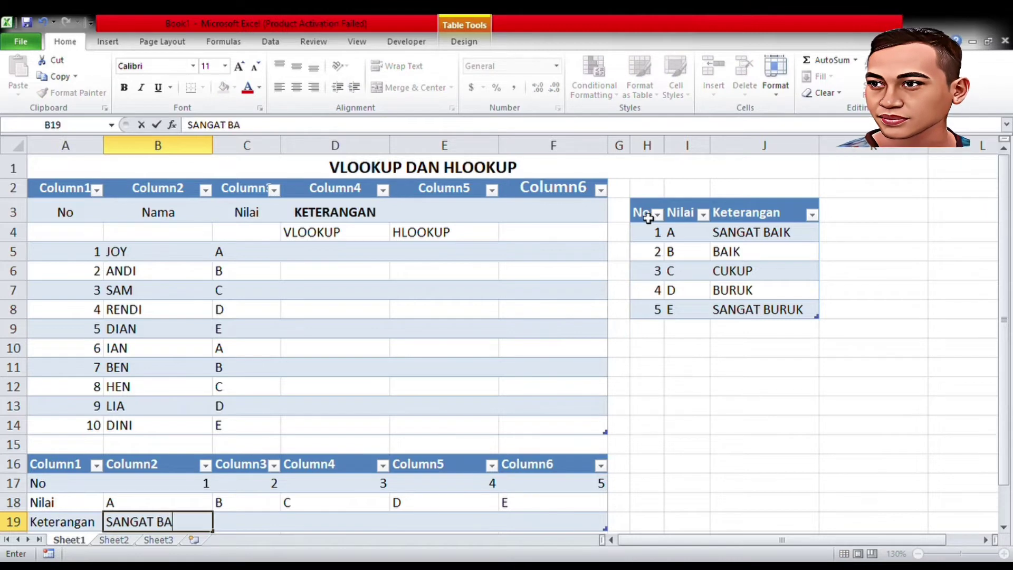
type("IK")
key("Tab")
type("BAIK")
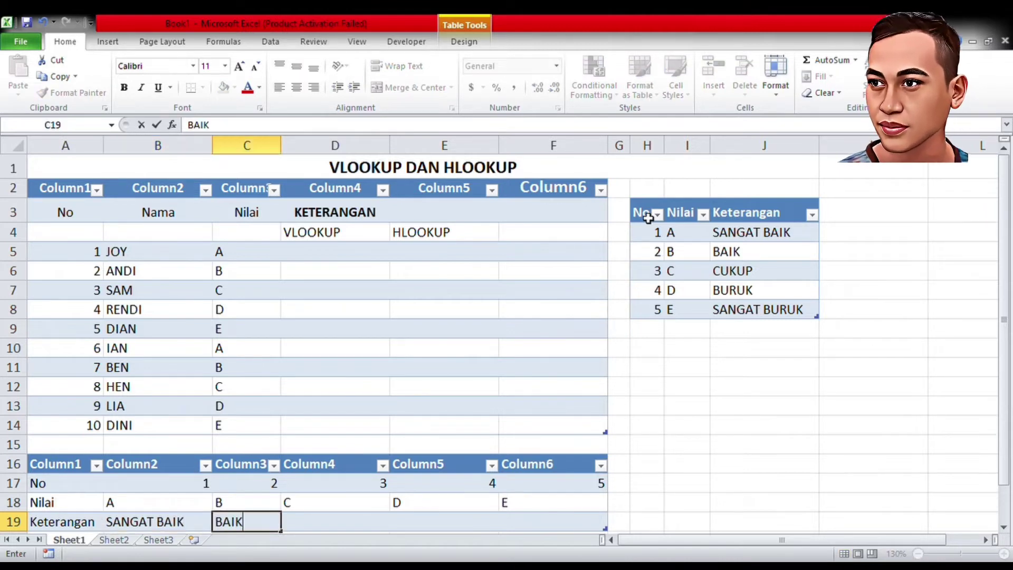
key("Tab")
type("CUKU")
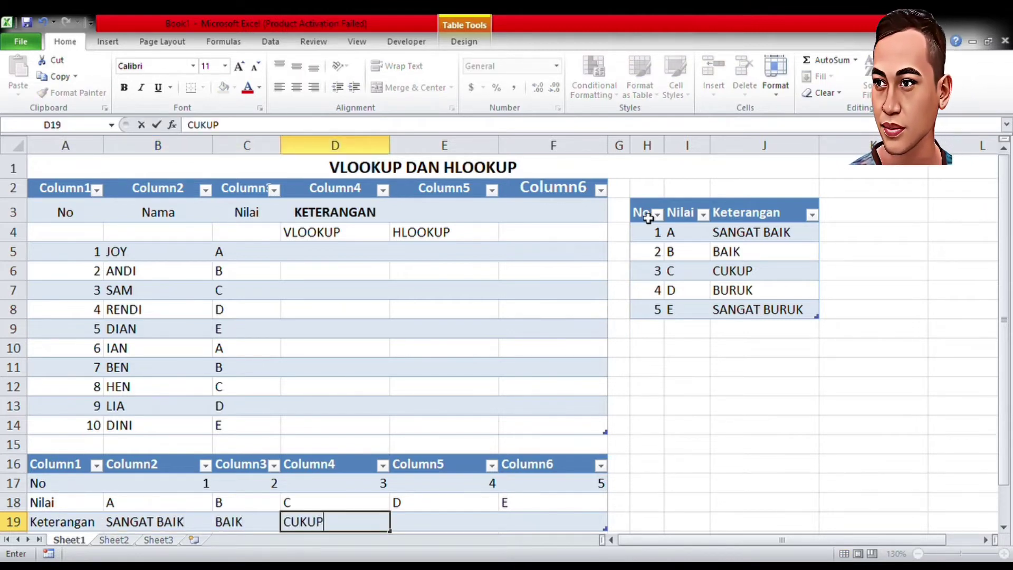
key("Tab")
type("BURU")
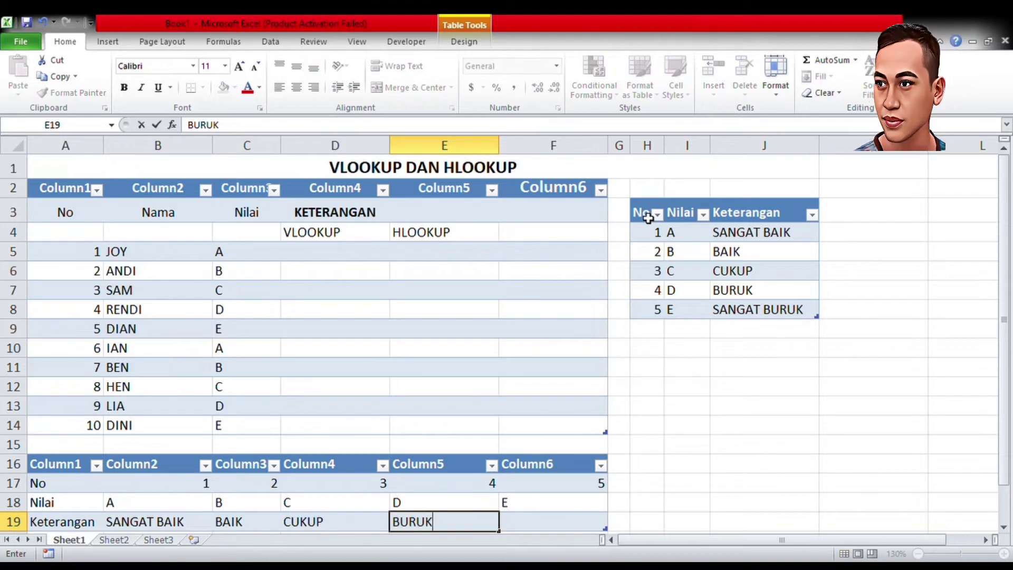
key("Tab")
type("SANGAT B")
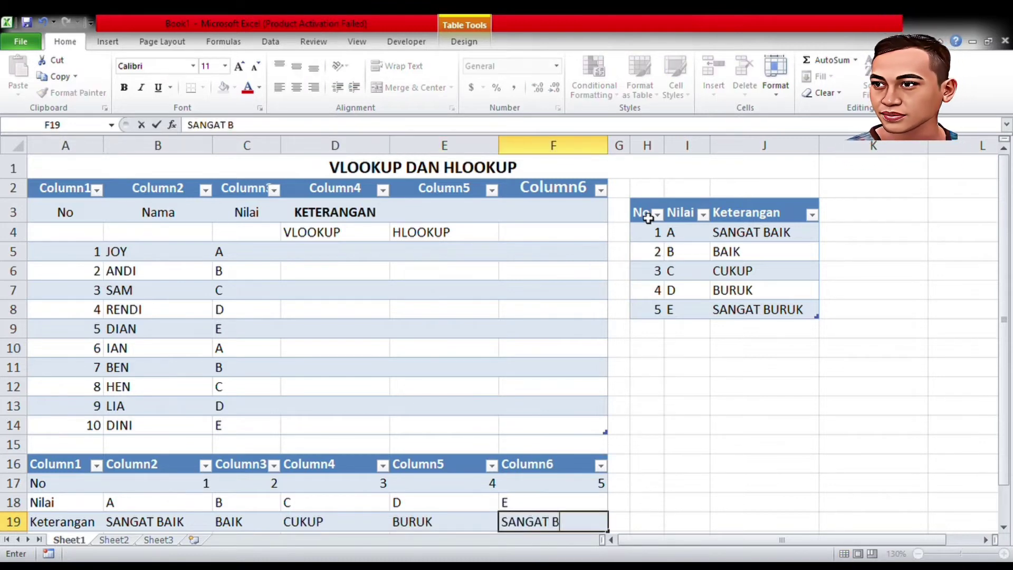
type("URUK")
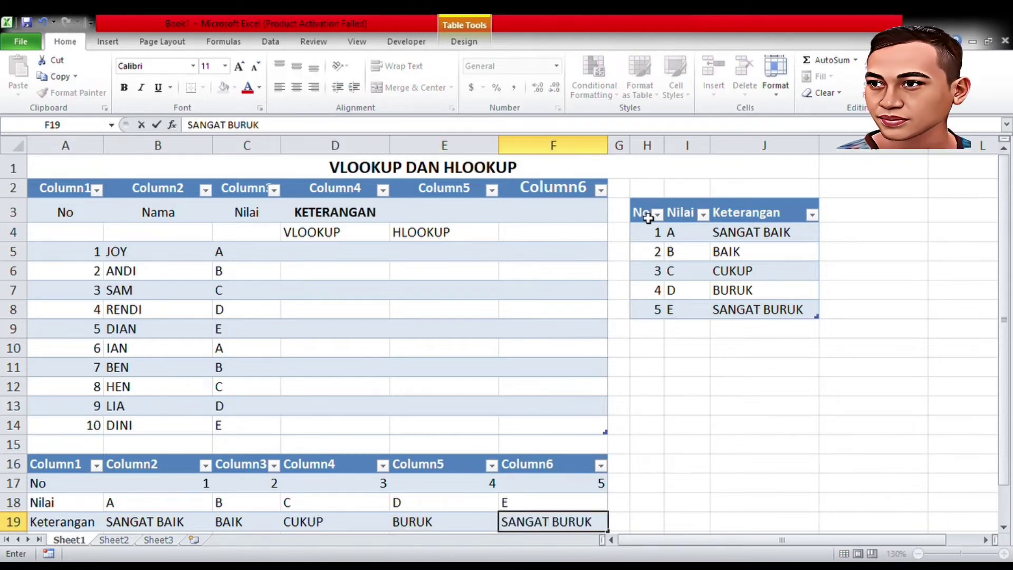
key("Return")
key("Up")
key("Up")
key("Up")
key("Up")
key("Up")
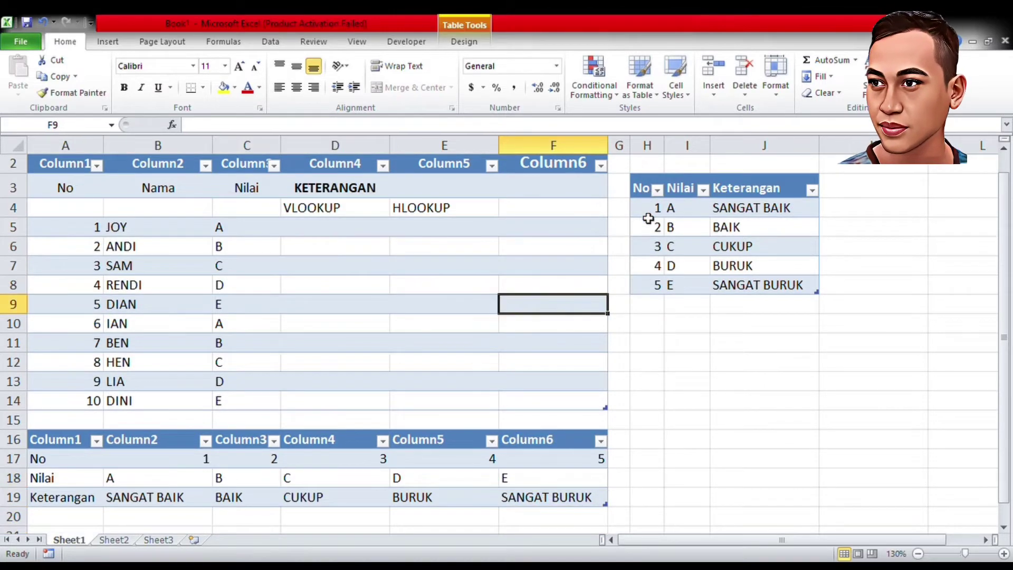
key("Up")
key("Up")
key("Up")
key("Up")
key("Up")
key("Up")
key("Up")
key("Up")
key("Down")
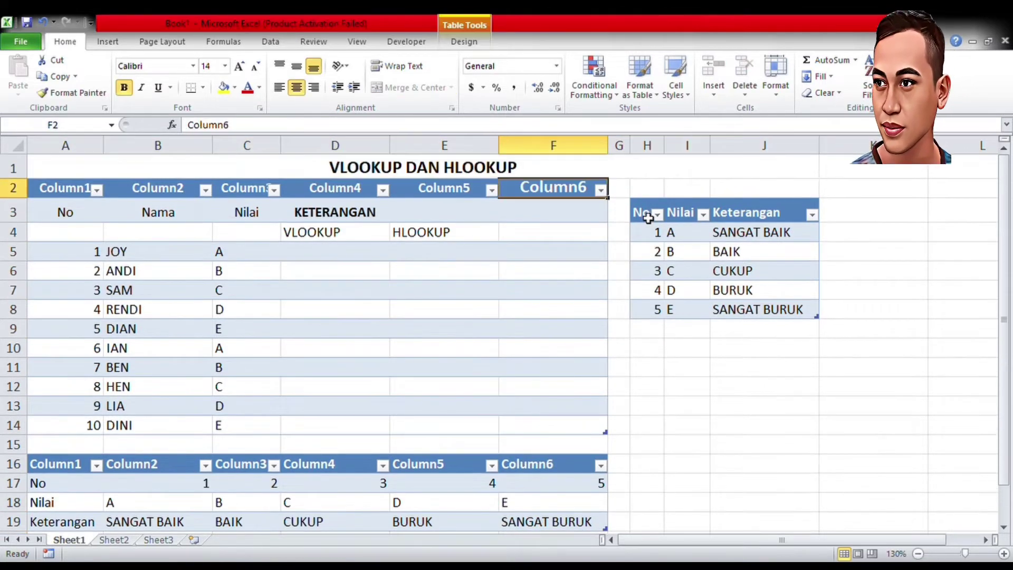
key("Down")
key("Down")
key("Down")
key("Left")
key("Left")
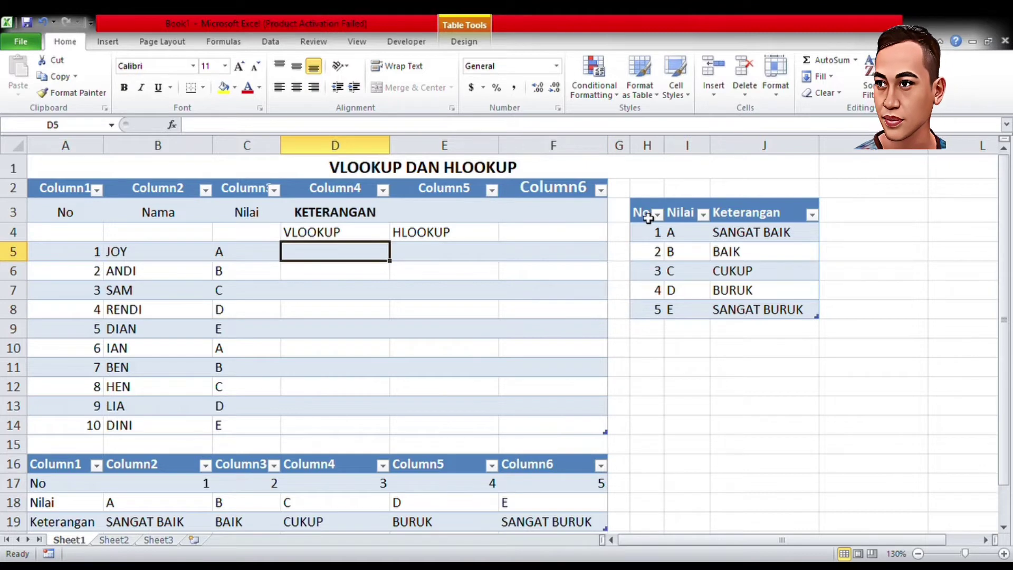
key("Down")
key("Down")
key("Down")
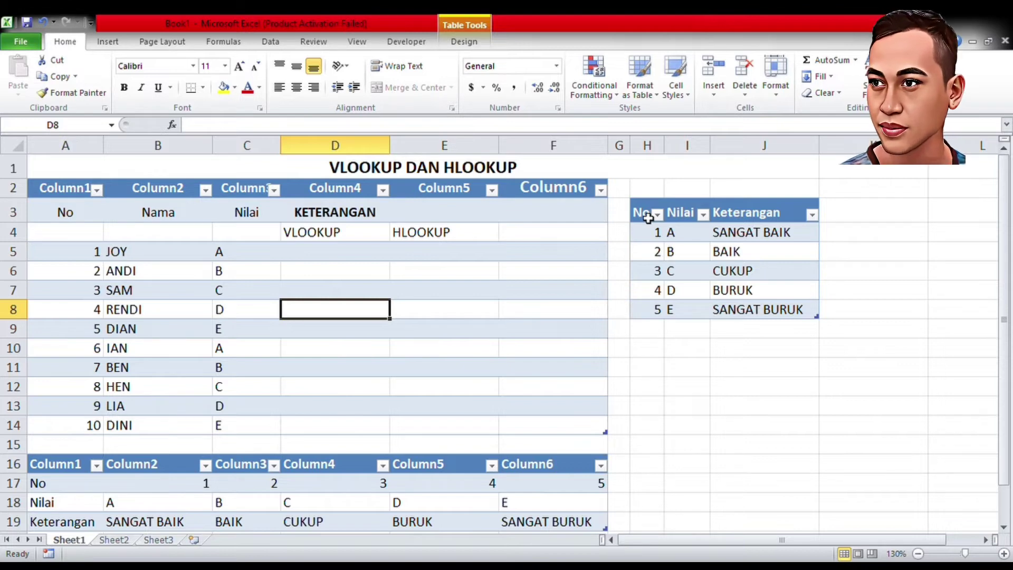
key("Down")
key("Down")
key("Down")
key("Down")
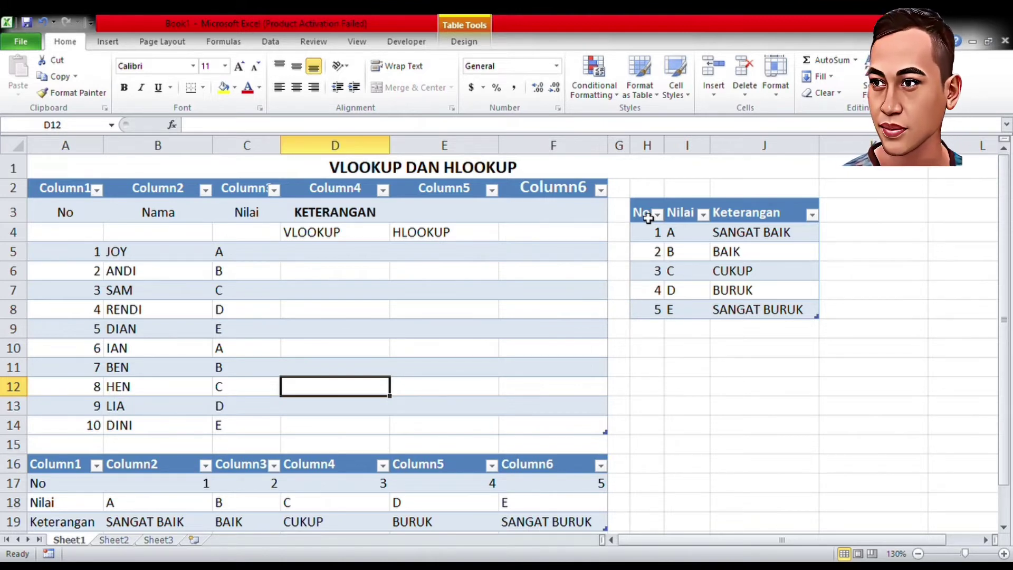
key("Up")
key("Up")
key("Up")
key("Up")
key("Up")
key("Up")
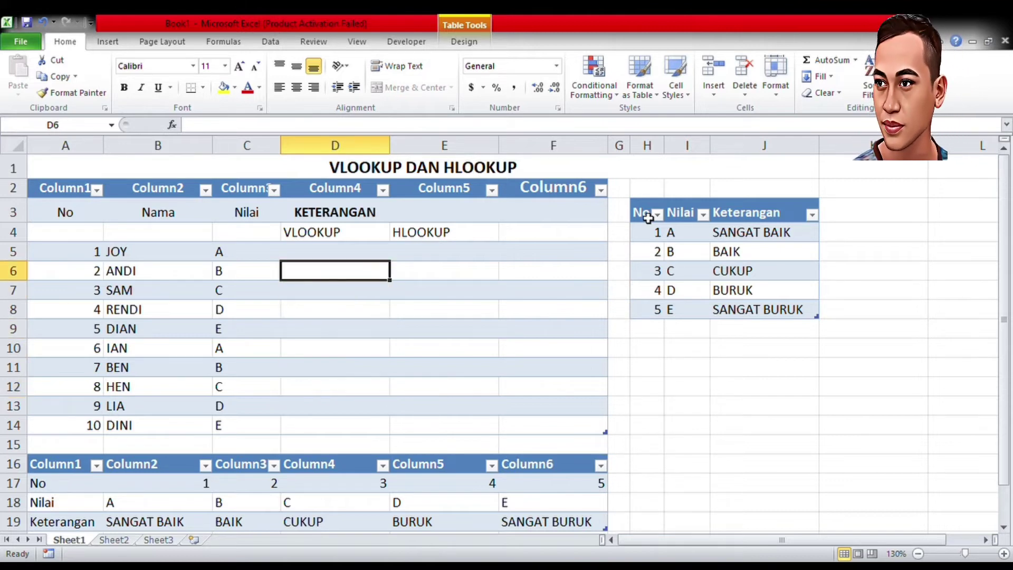
key("Up")
key("Down")
key("Down")
key("Down")
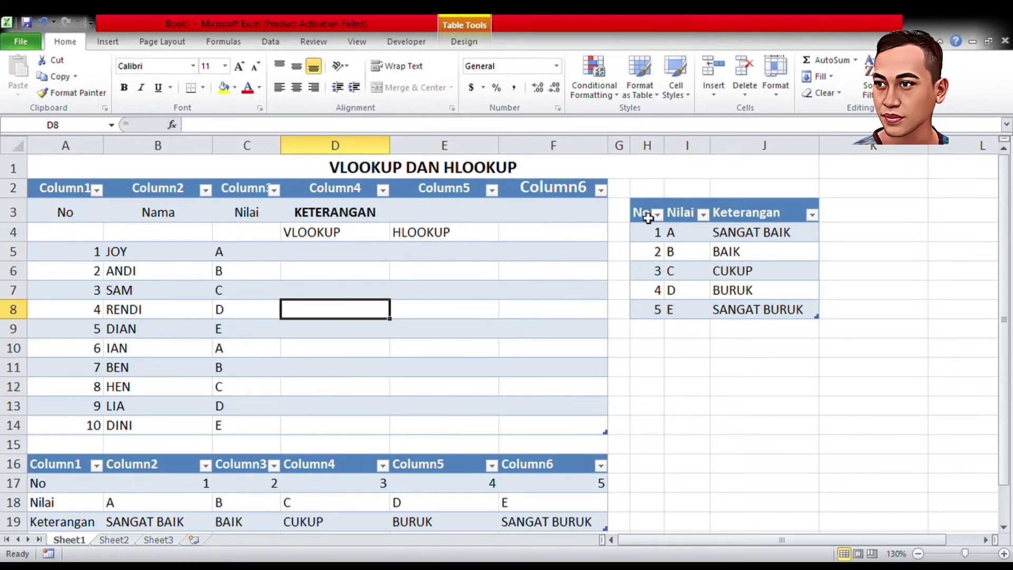
key("Up")
key("Up")
key("Up")
key("Down")
key("Up")
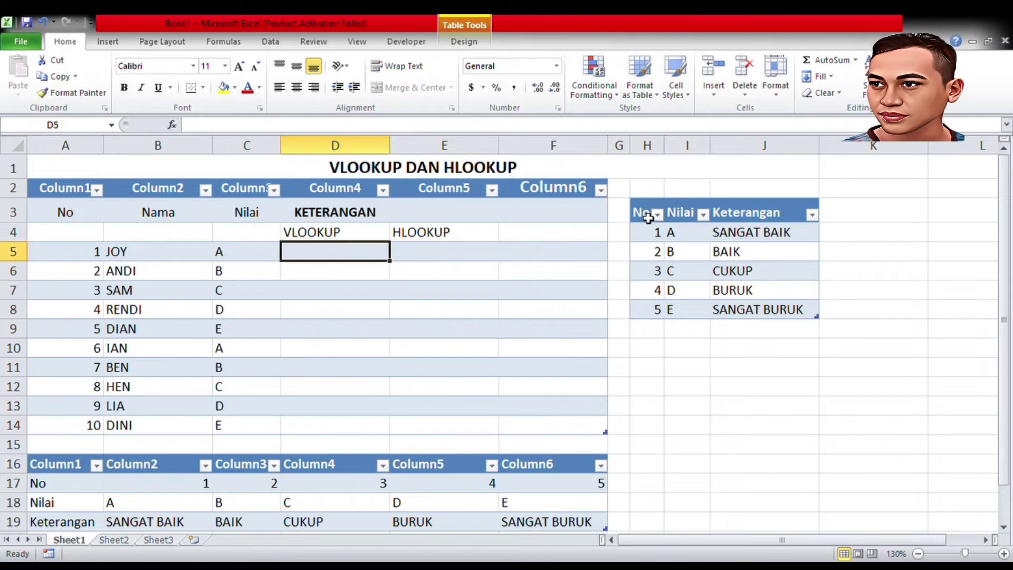
- Start a VLOOKUP in D5 using the absolute lookup range $C$5:$C$14
type("=")
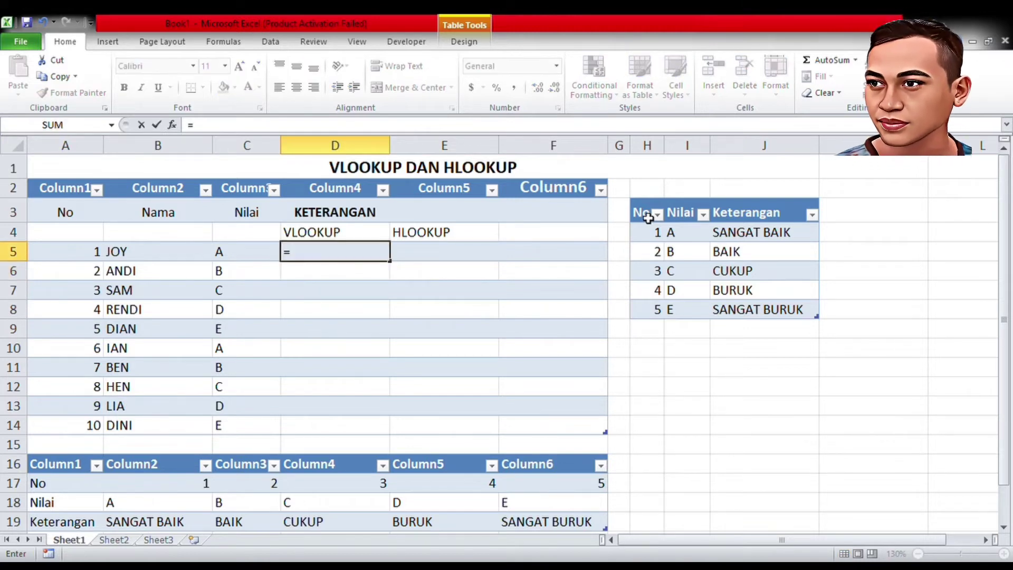
type("V")
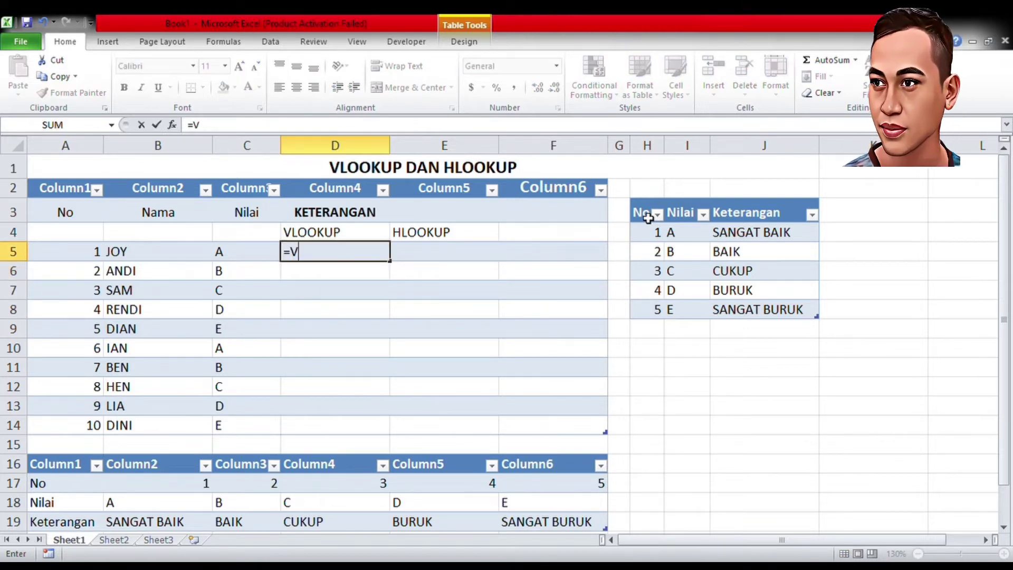
type("LOOK")
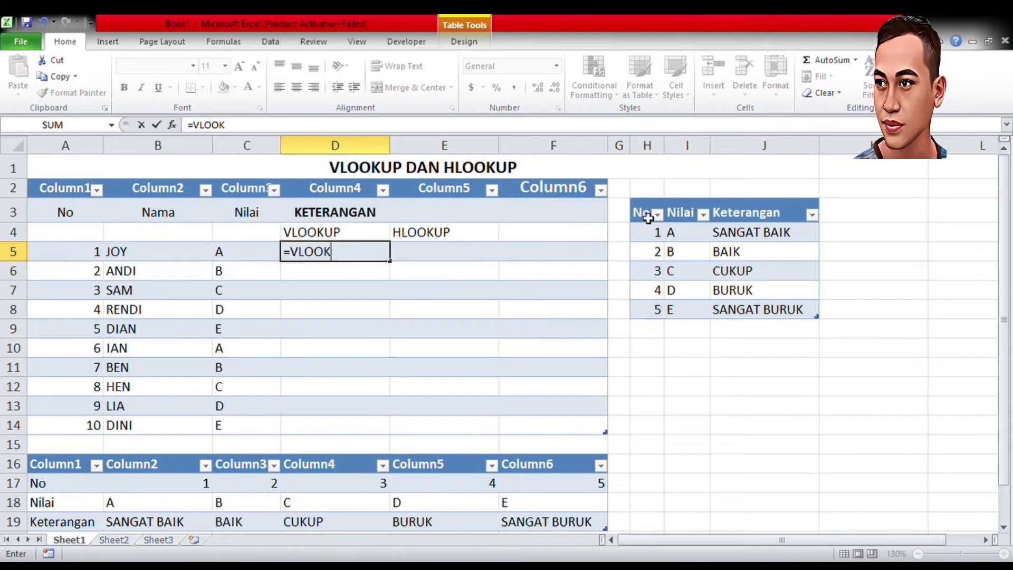
type("UP(")
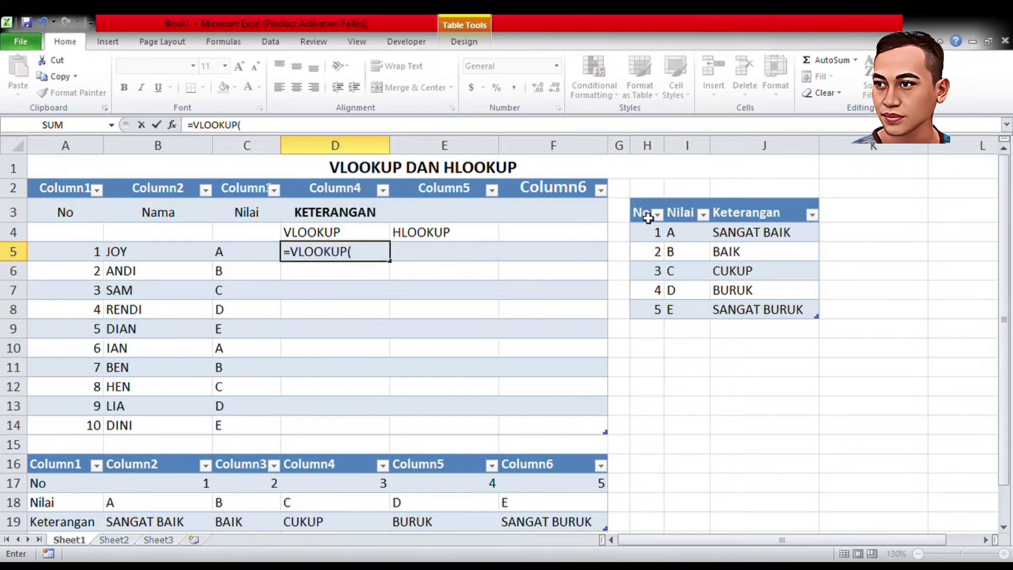
key("Left")
type("1")
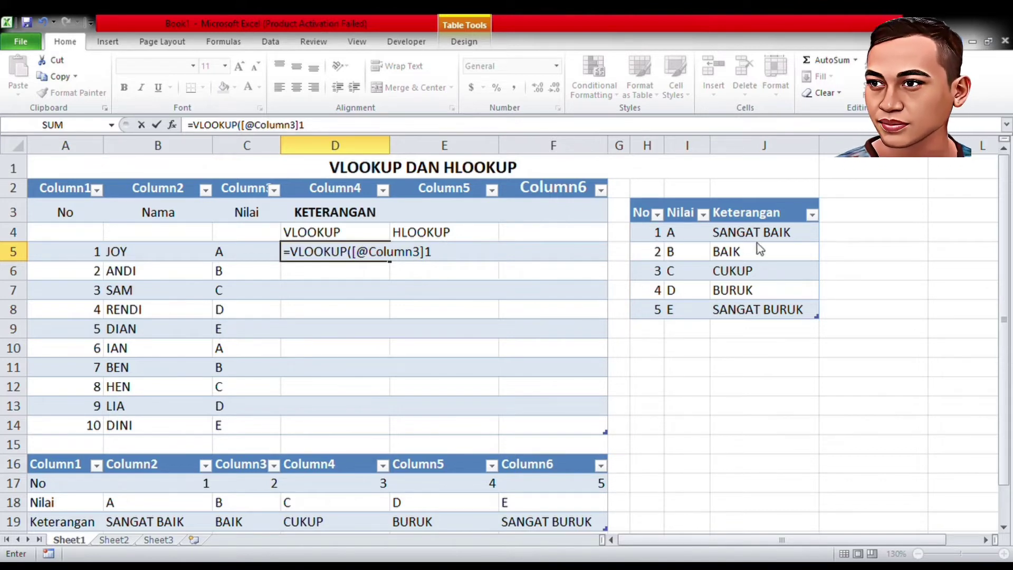
key("F2")
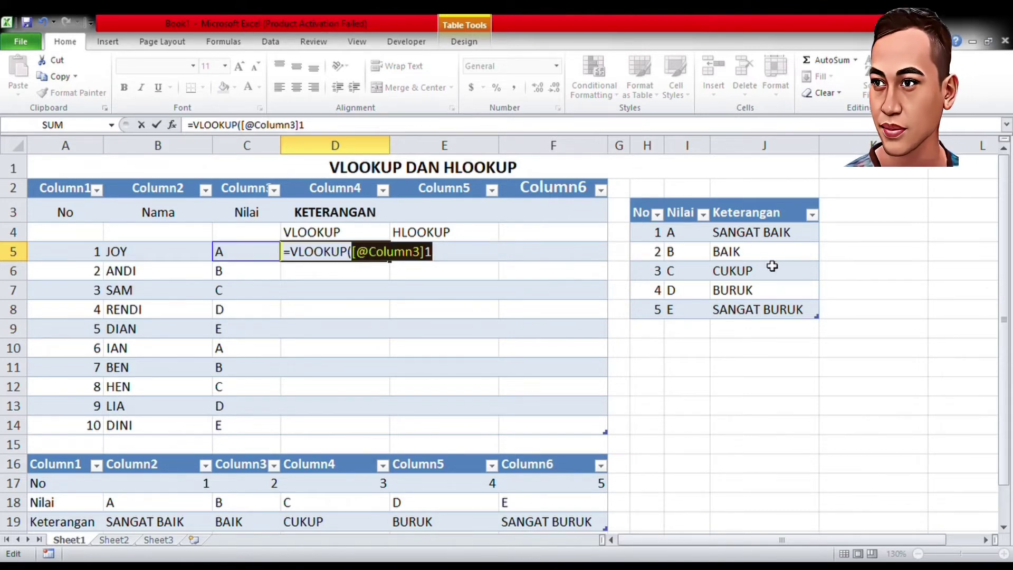
key("Right")
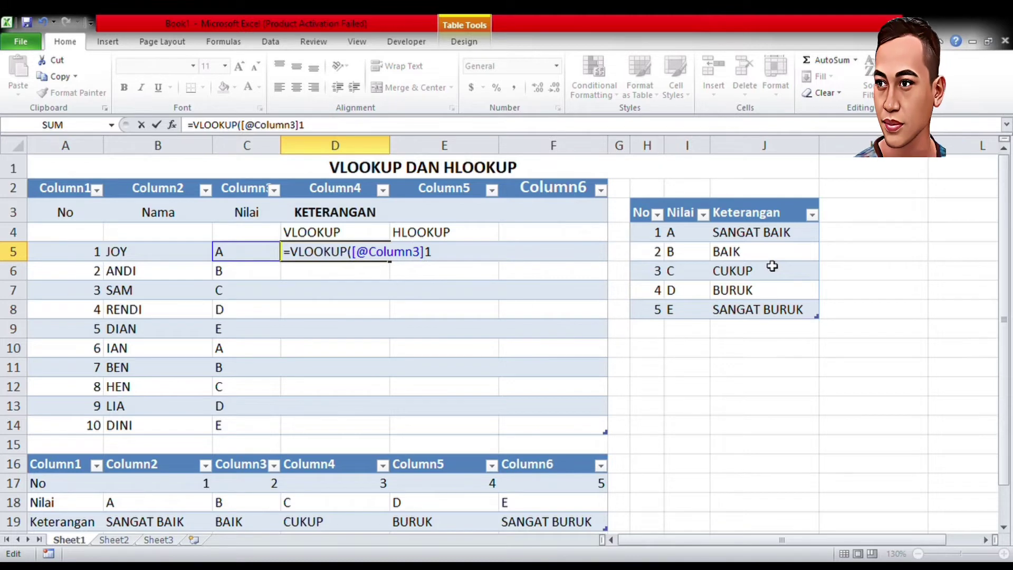
key("BackSpace")
key("BackSpace")
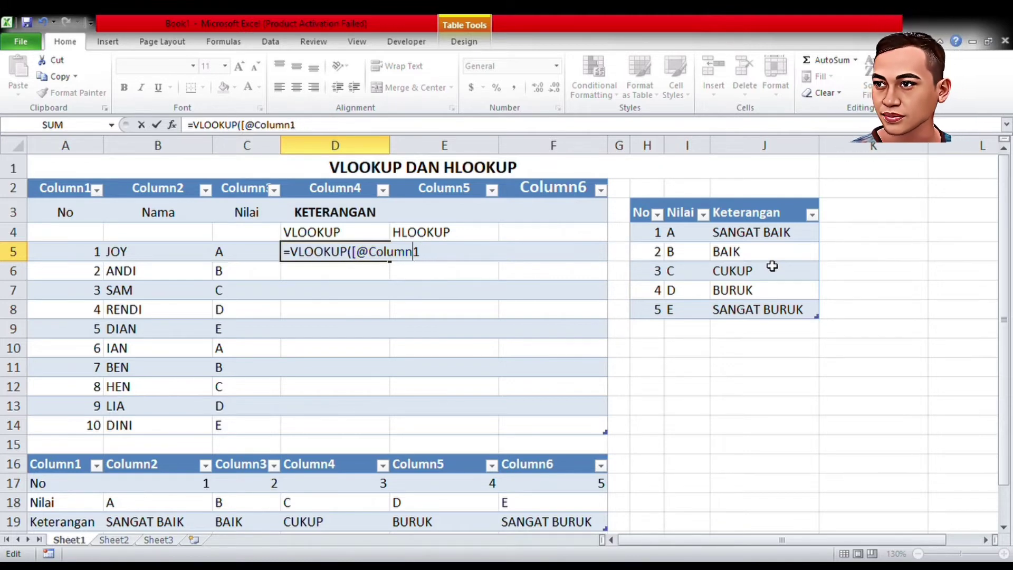
key("BackSpace")
key("BackSpace")
key("BackSpace")
key("BackSpace")
key("BackSpace")
key("BackSpace")
key("BackSpace")
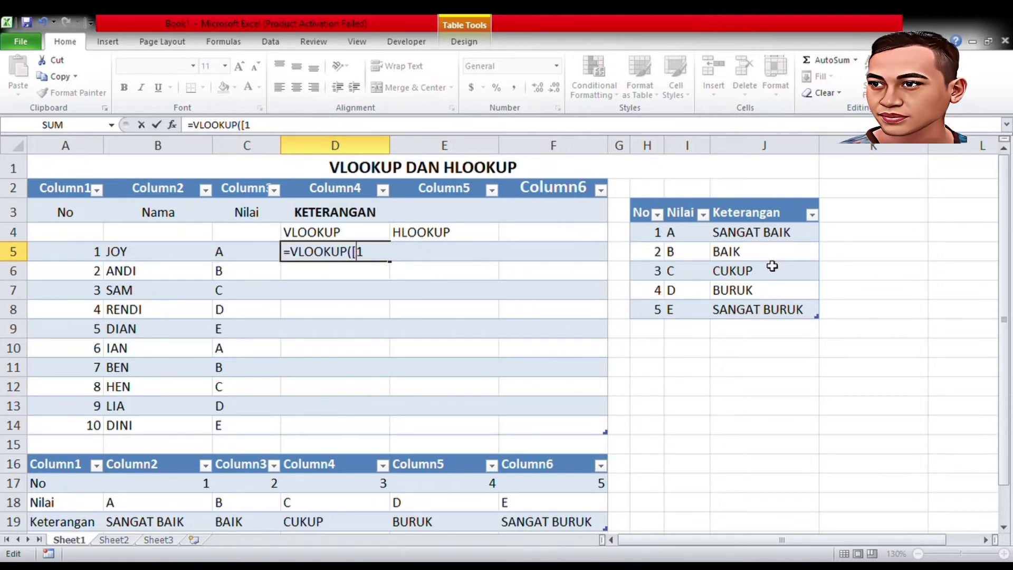
key("BackSpace")
key("BackSpace")
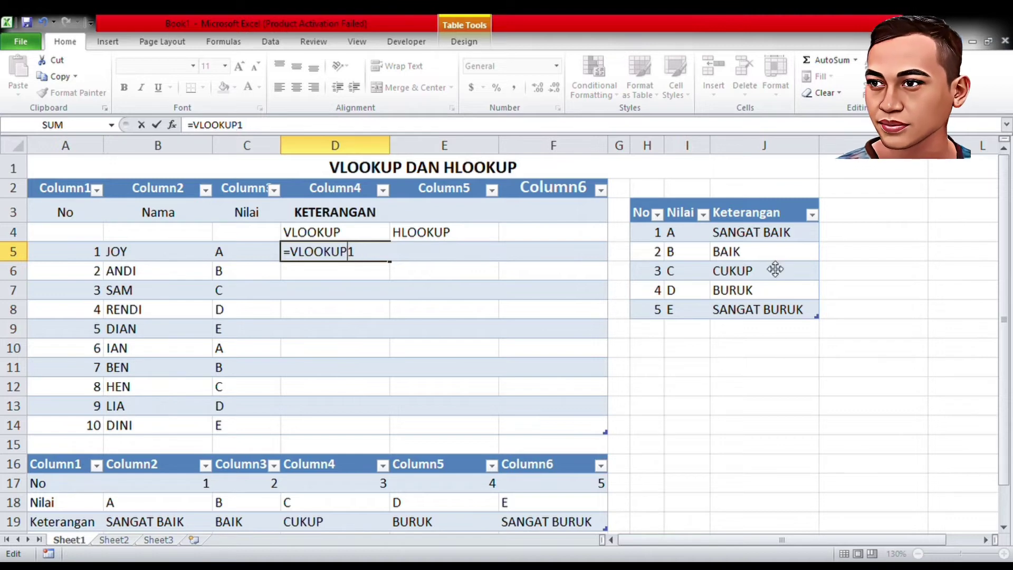
type("(")
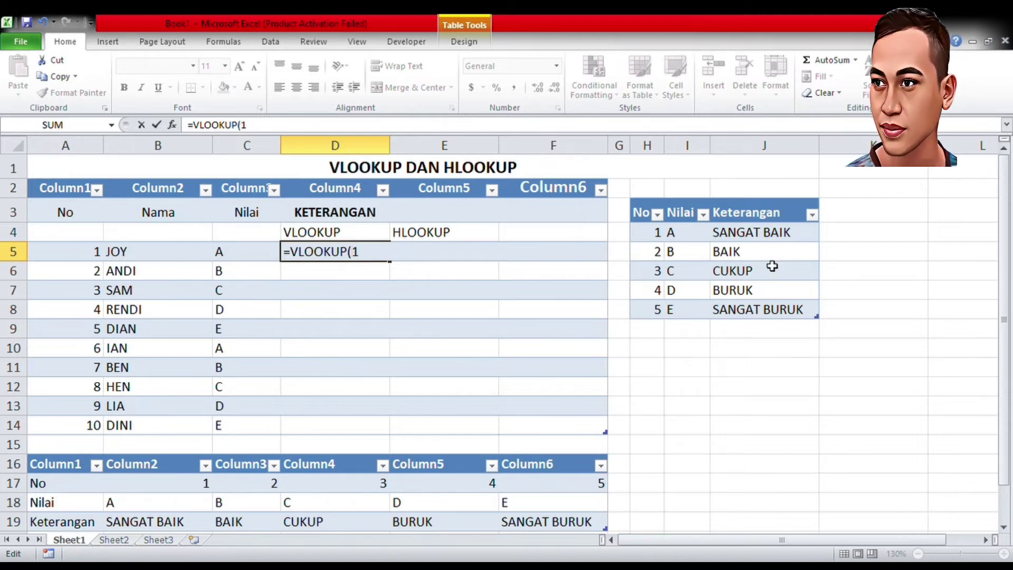
key("Delete")
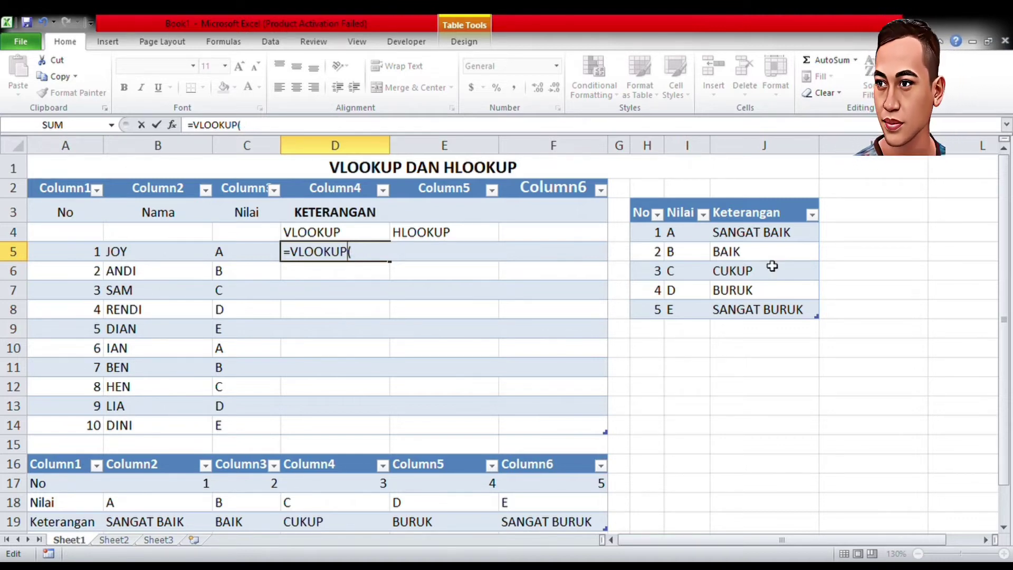
key("Right")
key("Right")
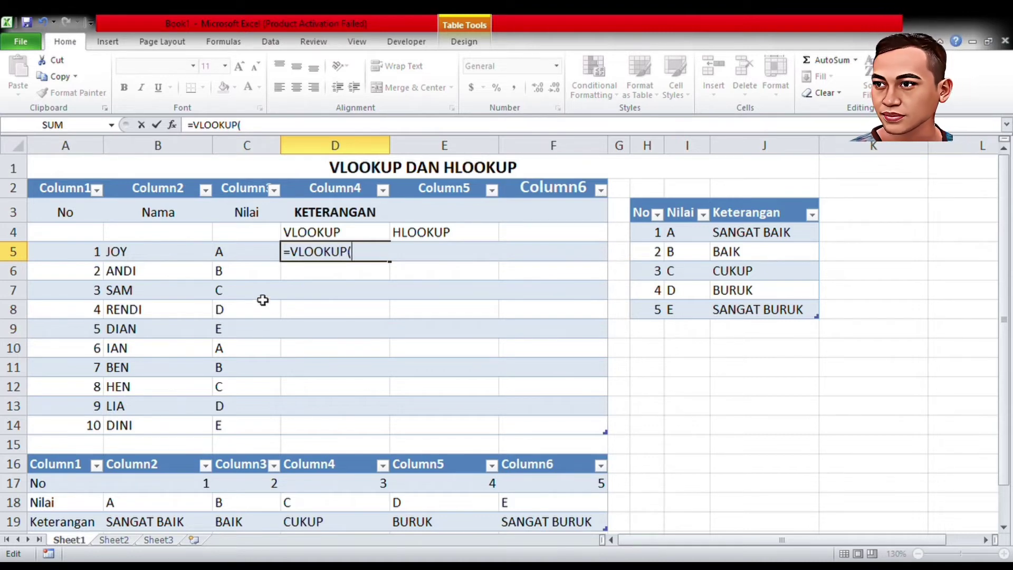
left_click(242, 253)
key("shift+Down")
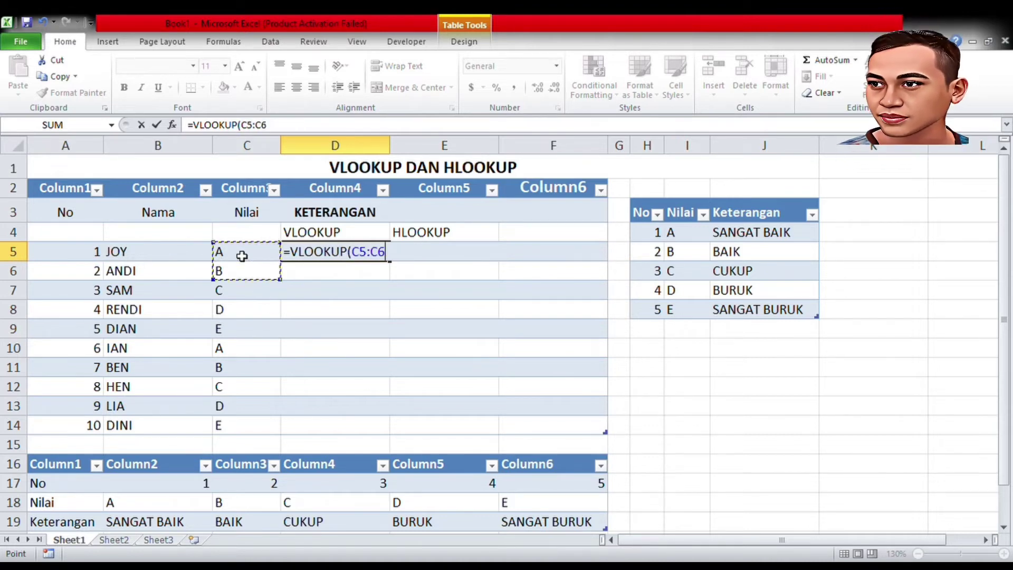
key("shift+Down")
key("shift+Down")
key("shift+Down")
key("shift+Down")
key("shift+Down")
key("shift+Down")
key("shift+Down")
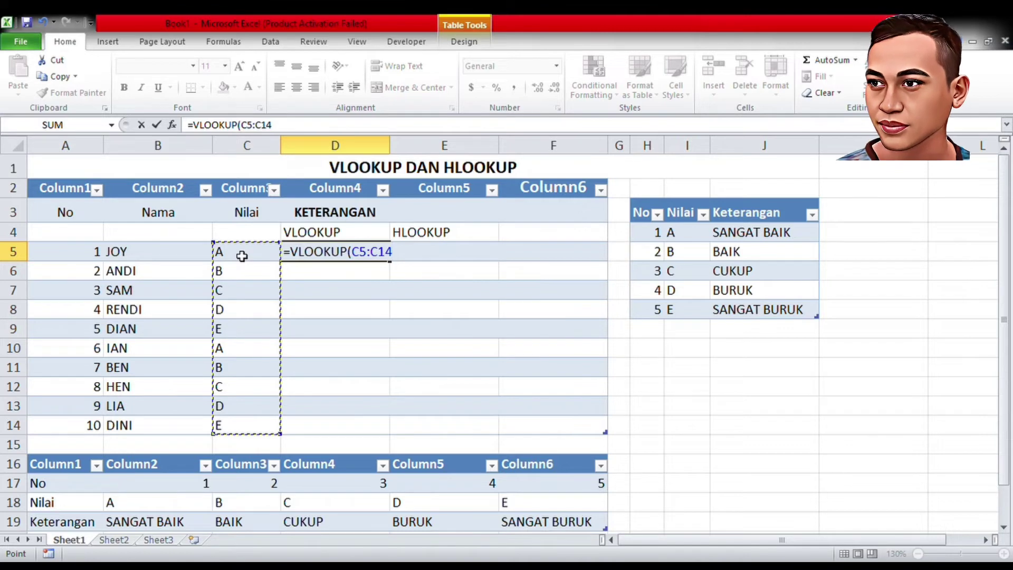
key("F4")
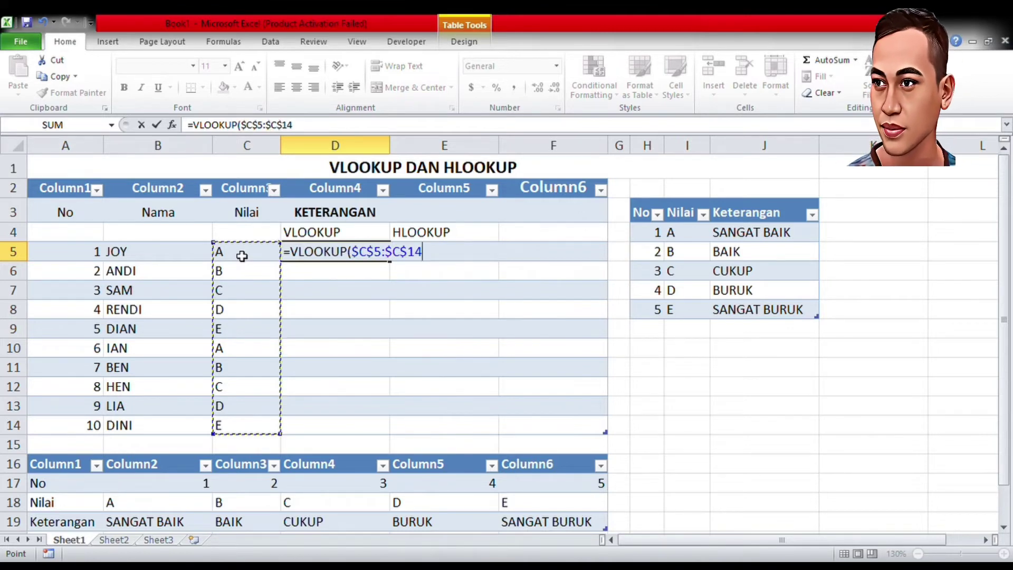
- Finish the formula with table array Table4[[Nilai]:[Keterangan]] and column 2, returning SANGAT BAIK
type(",")
key("Right")
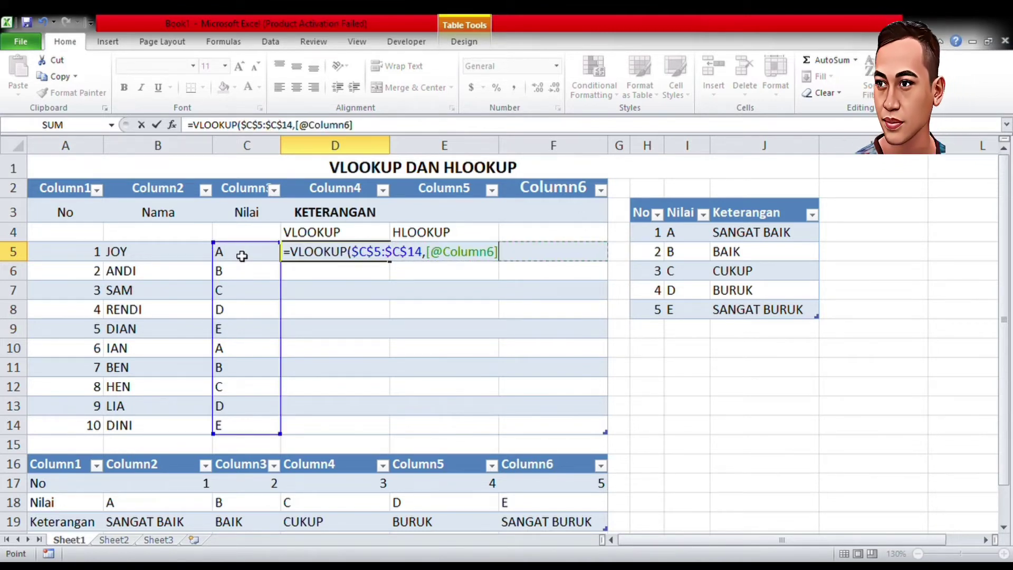
key("Right")
key("Right")
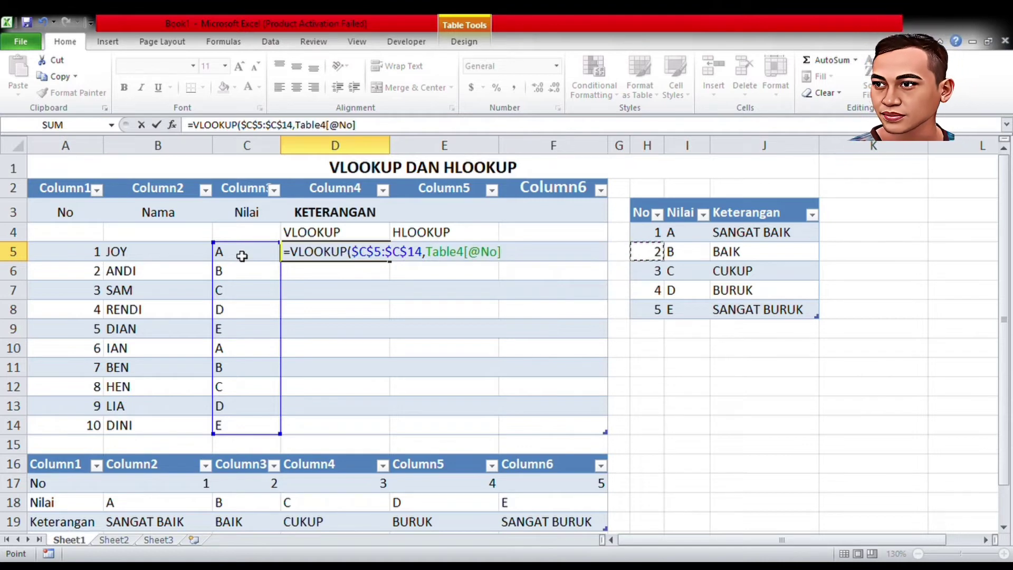
key("Right")
key("Up")
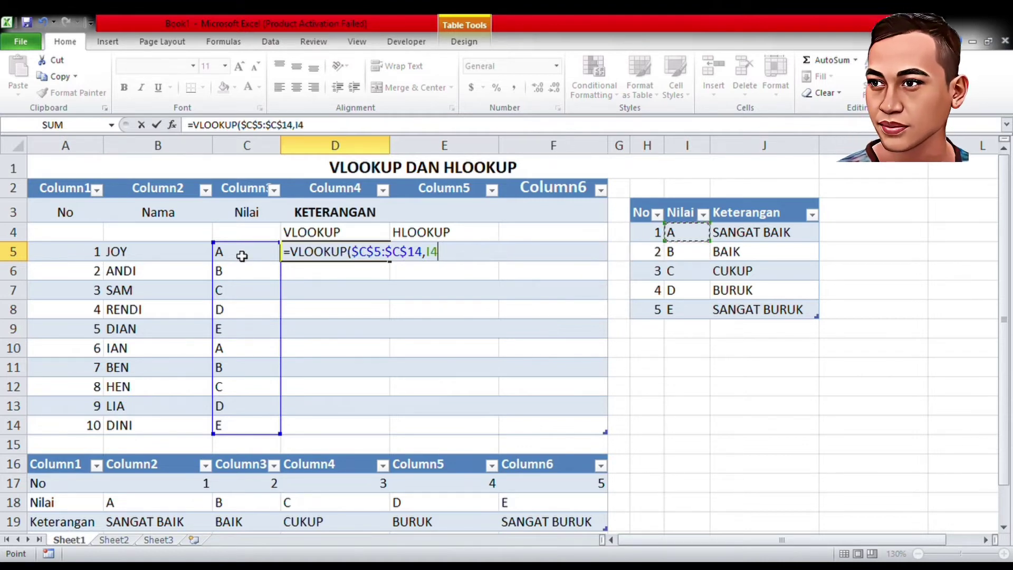
key("shift+Right")
key("shift+Down")
key("shift+Down")
key("shift+Down")
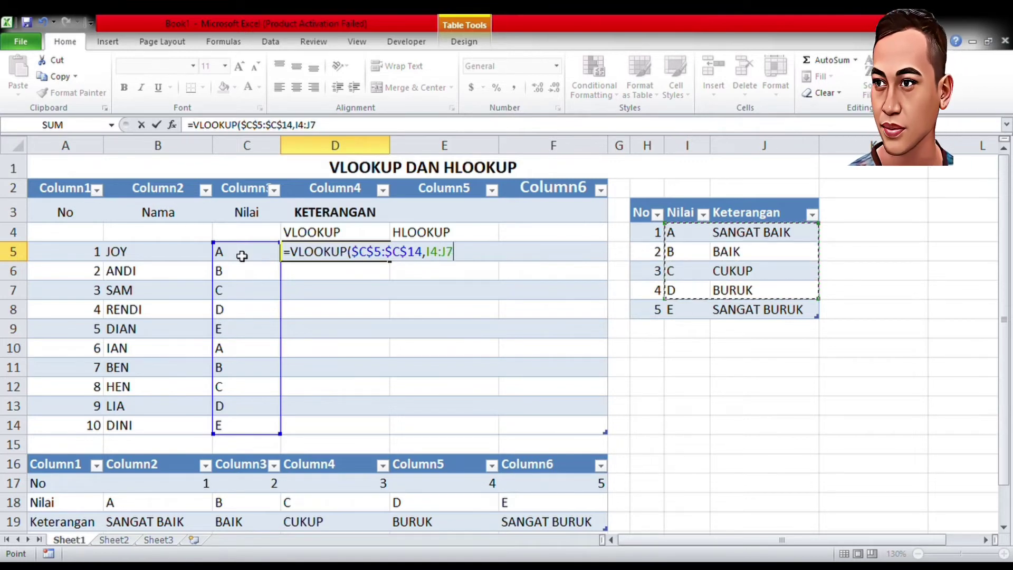
key("shift+Down")
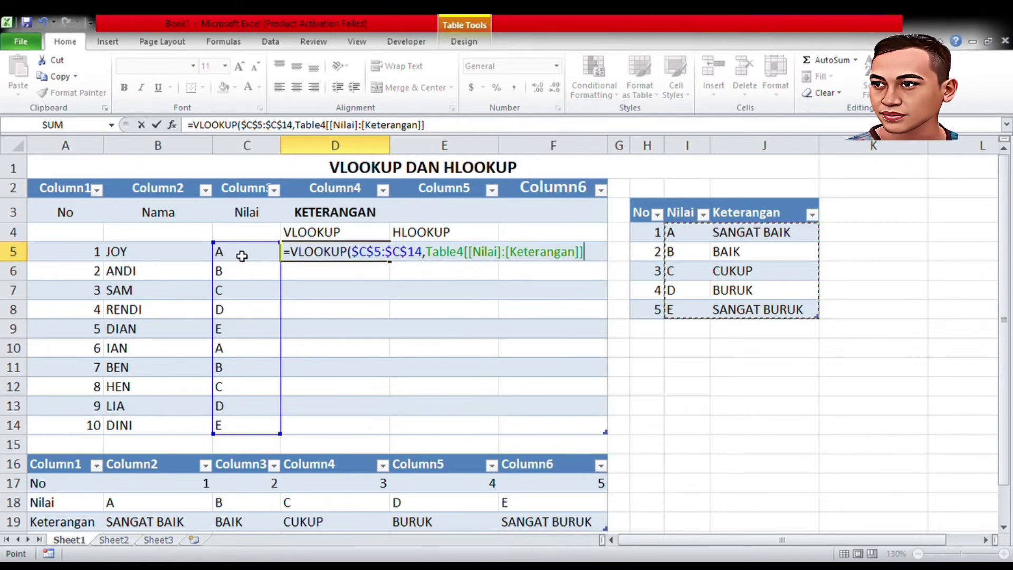
type(",2")
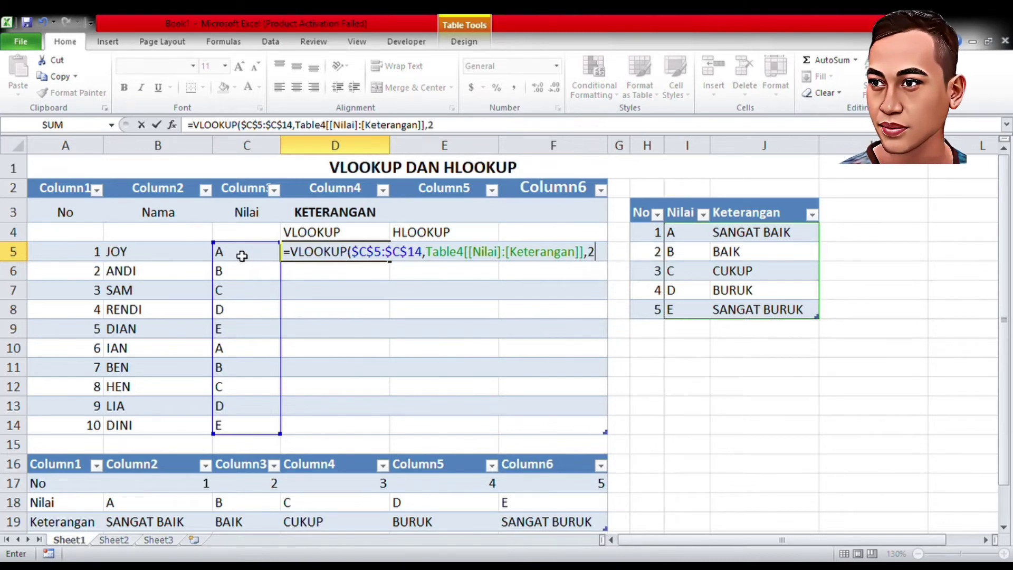
type(",")
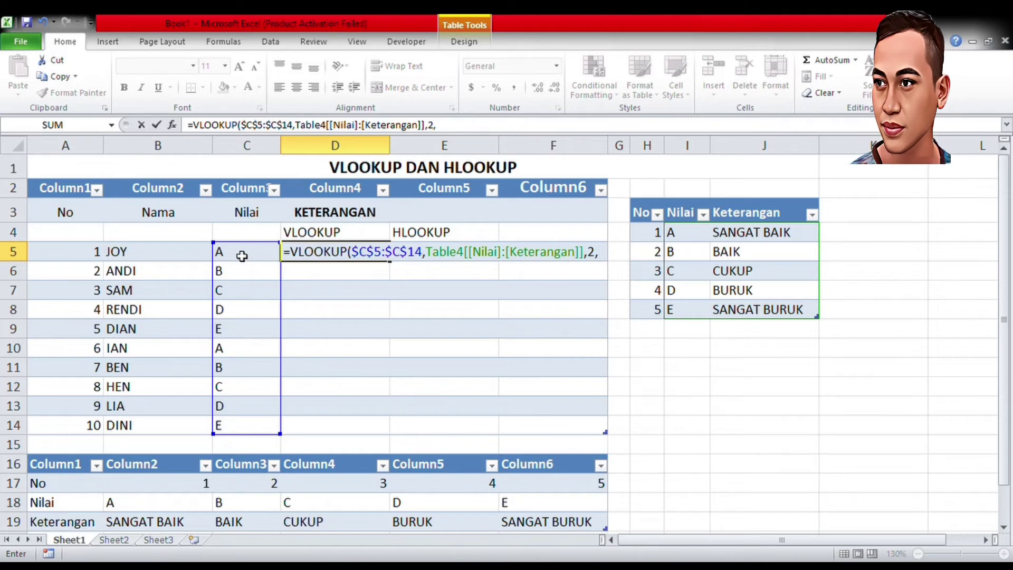
key("Return")
key("Up")
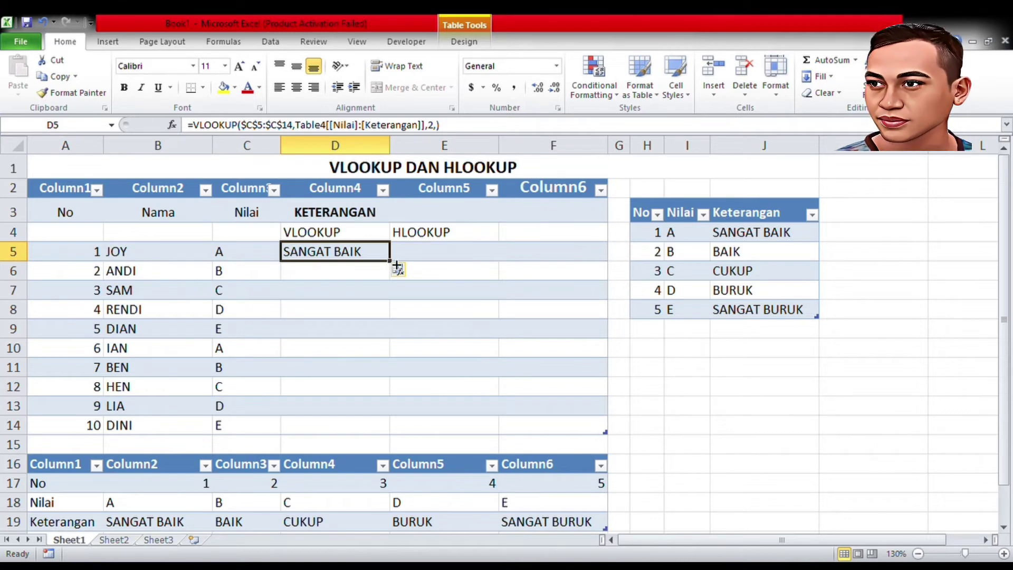
- Fill D5's VLOOKUP down to D14 and check the SANGAT BAIK to SANGAT BURUK results
double_click(397, 269)
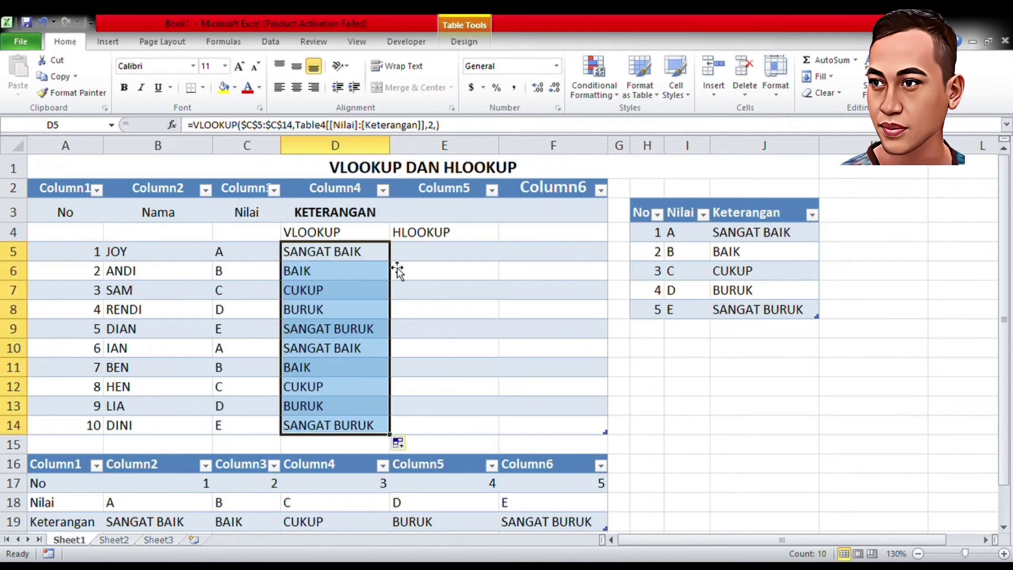
left_click(343, 279)
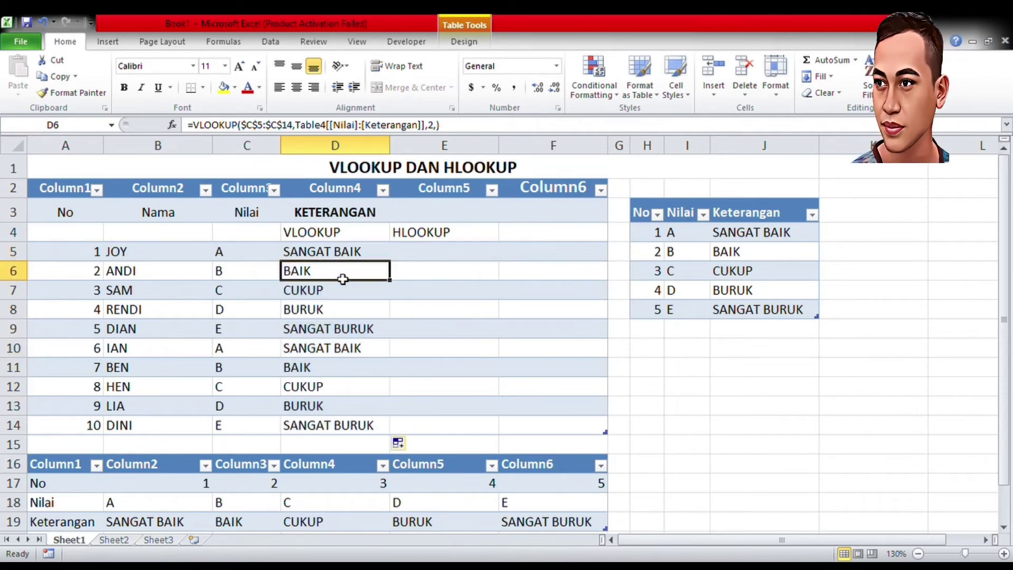
key("Up")
key("Down")
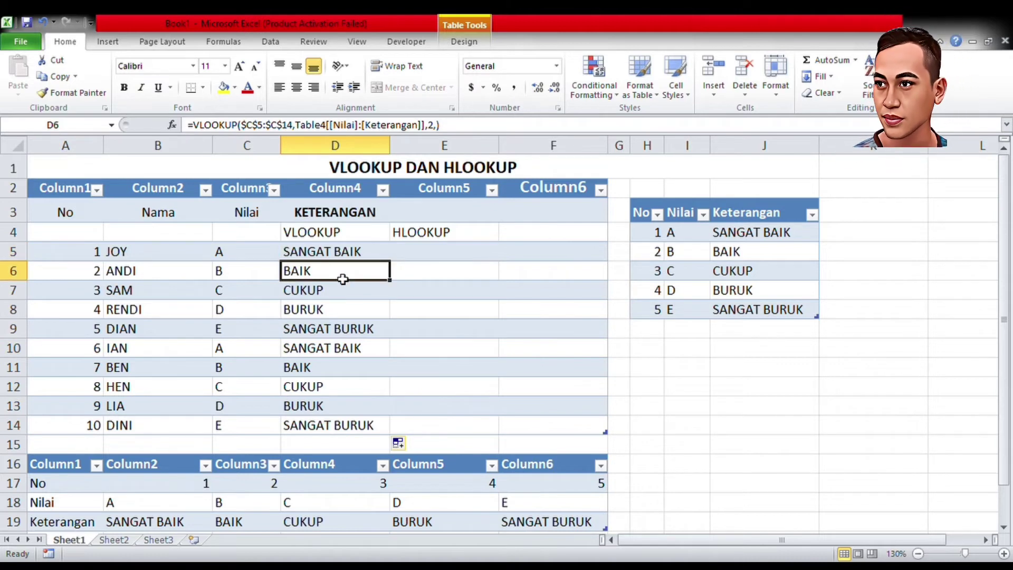
key("Down")
key("Down")
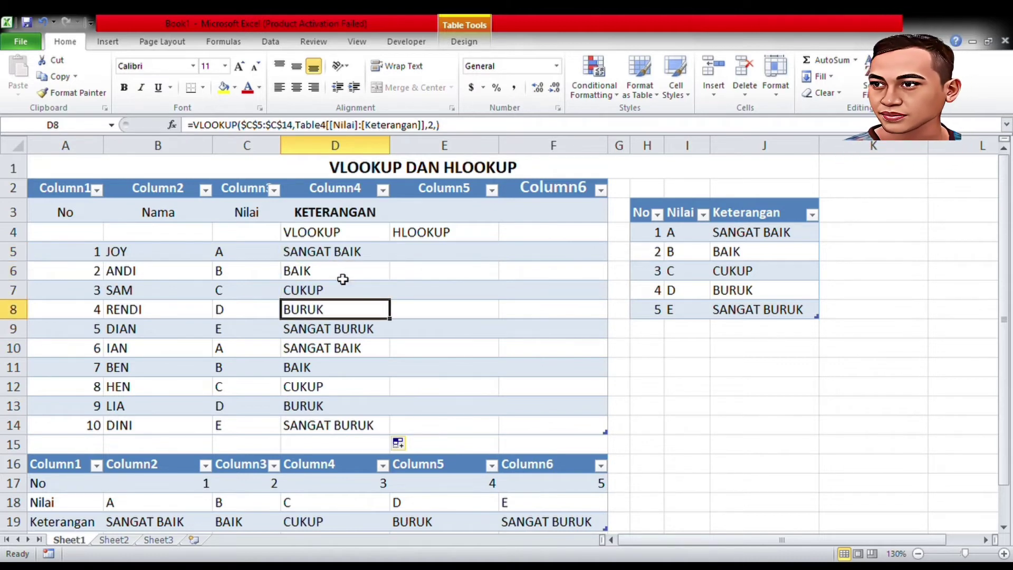
key("Down")
key("Down")
key("Down")
key("Down")
key("Down")
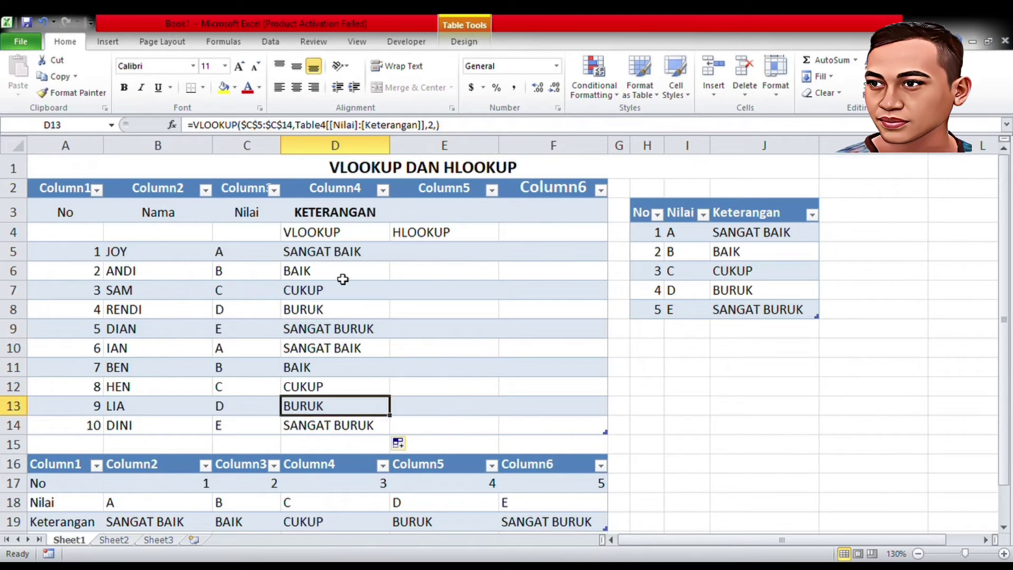
key("Up")
key("Up")
key("Up")
key("Up")
key("Up")
key("Up")
key("Up")
key("Up")
key("Right")
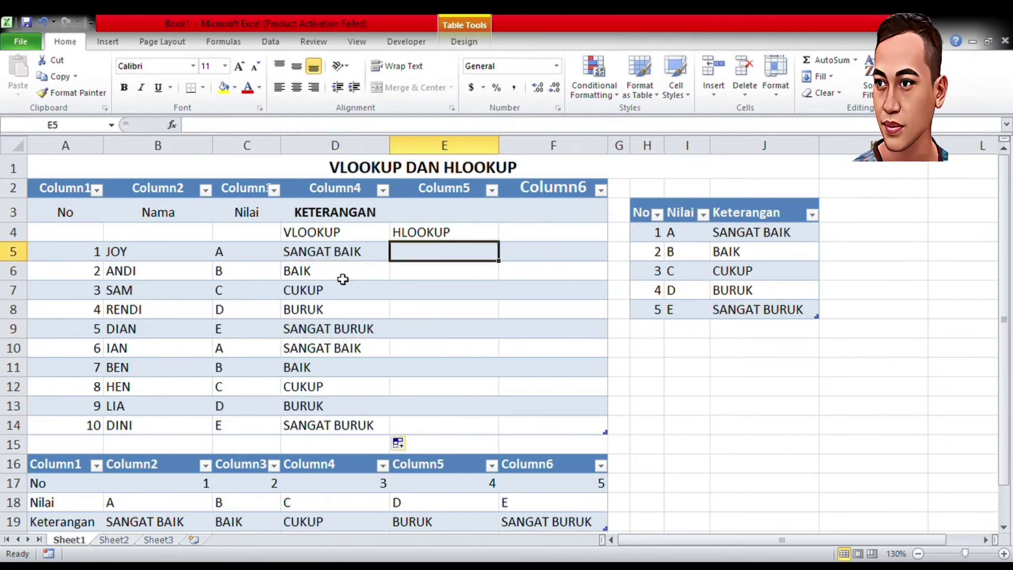
- Start an HLOOKUP in E5 using the absolute lookup range $C$5:$C$14
type("=")
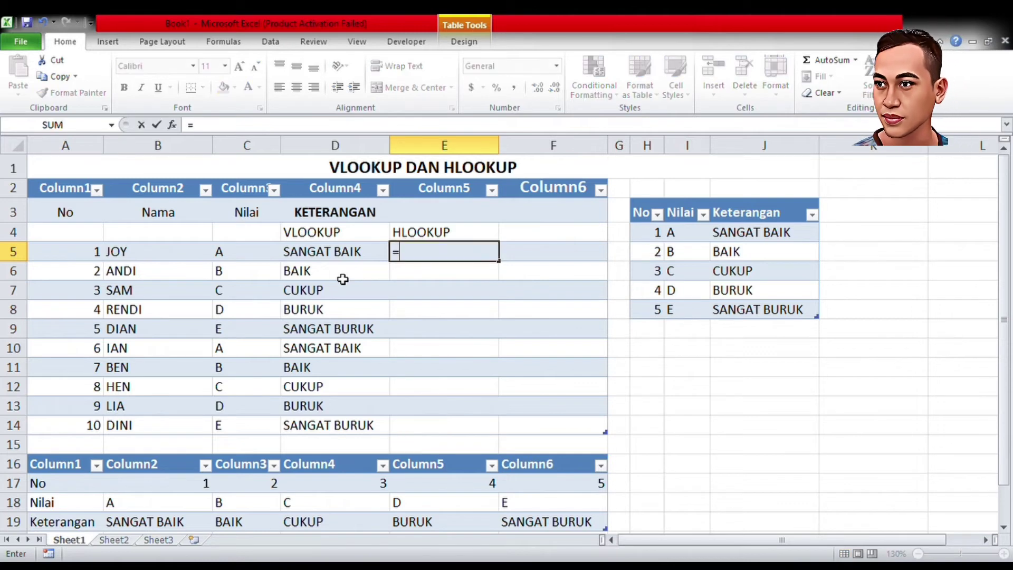
type("HL")
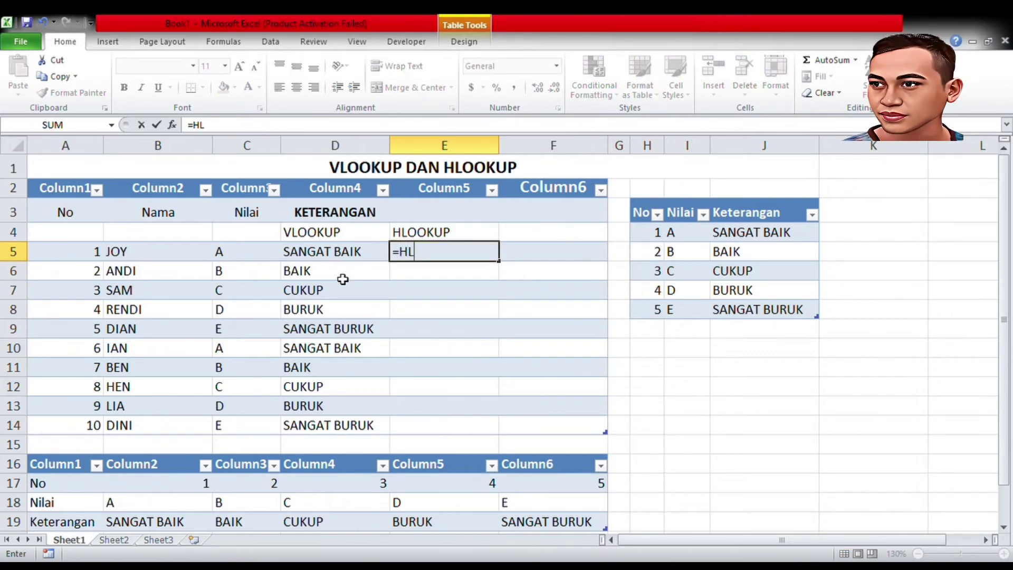
type("OOKUP")
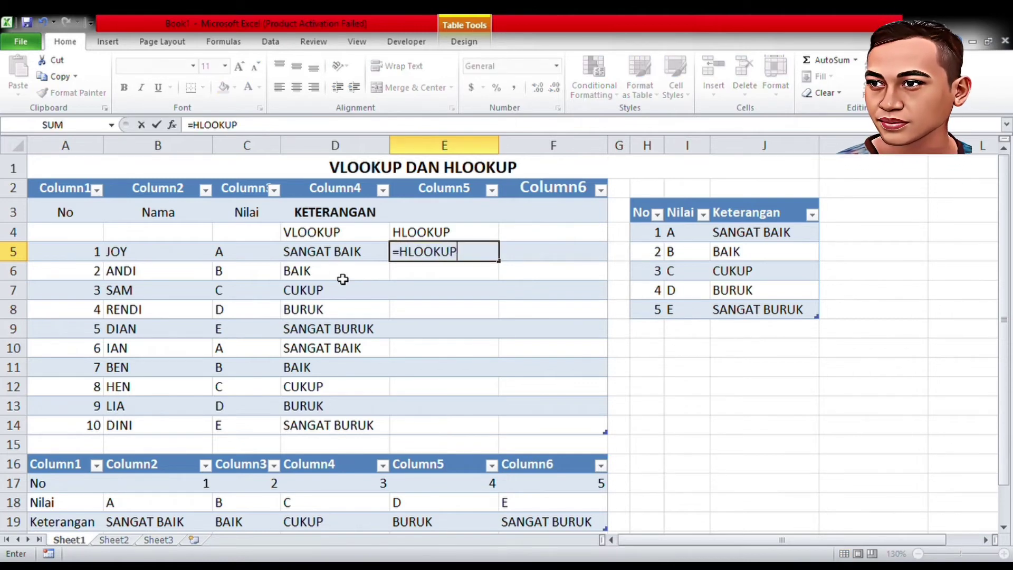
type("(")
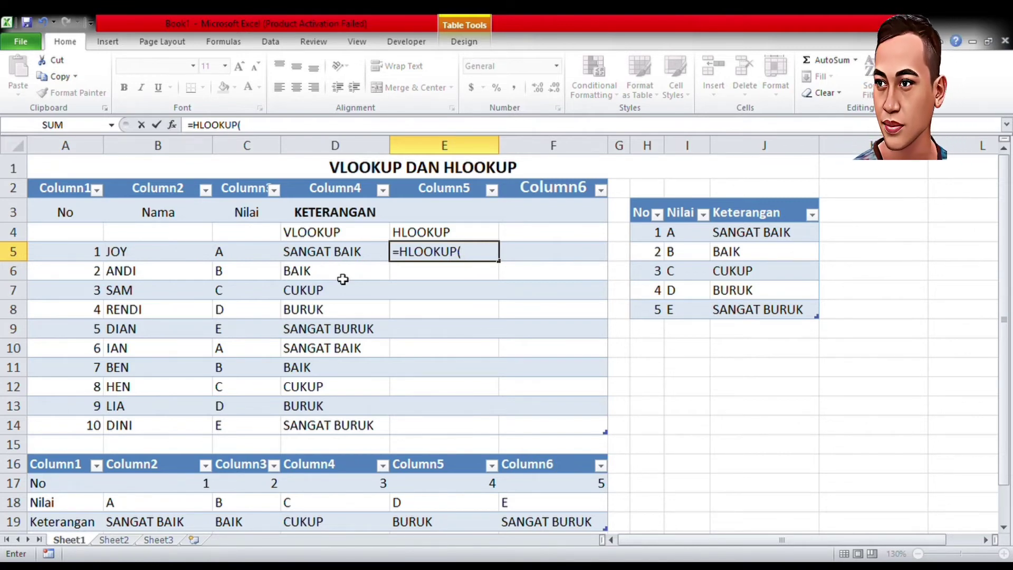
key("Left")
key("Left")
key("shift+Down")
key("shift+Down")
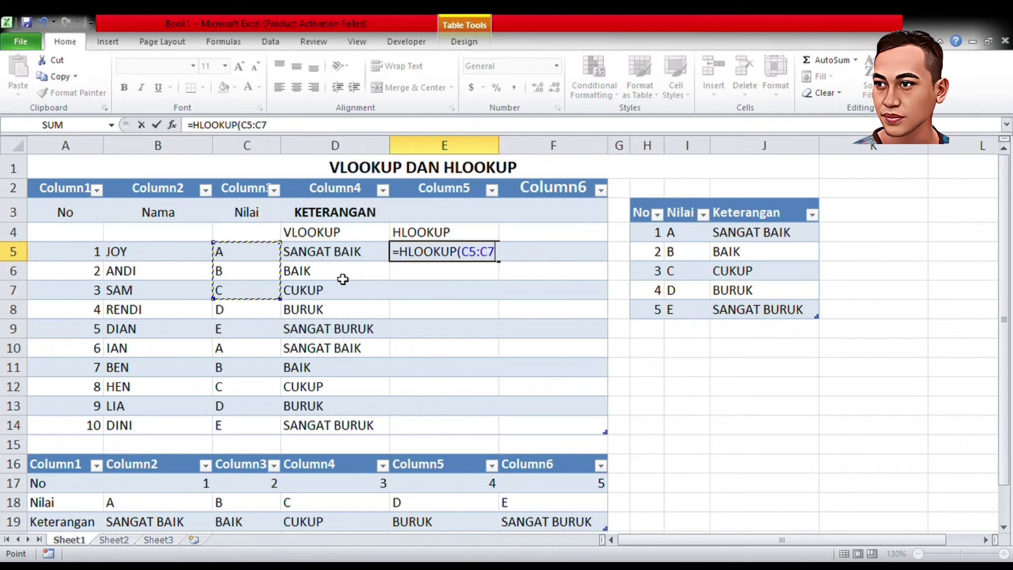
key("shift+Down")
key("shift+Down")
key("shift+Down")
key("shift+Down")
key("shift+Down")
key("shift+Down")
key("shift+Down")
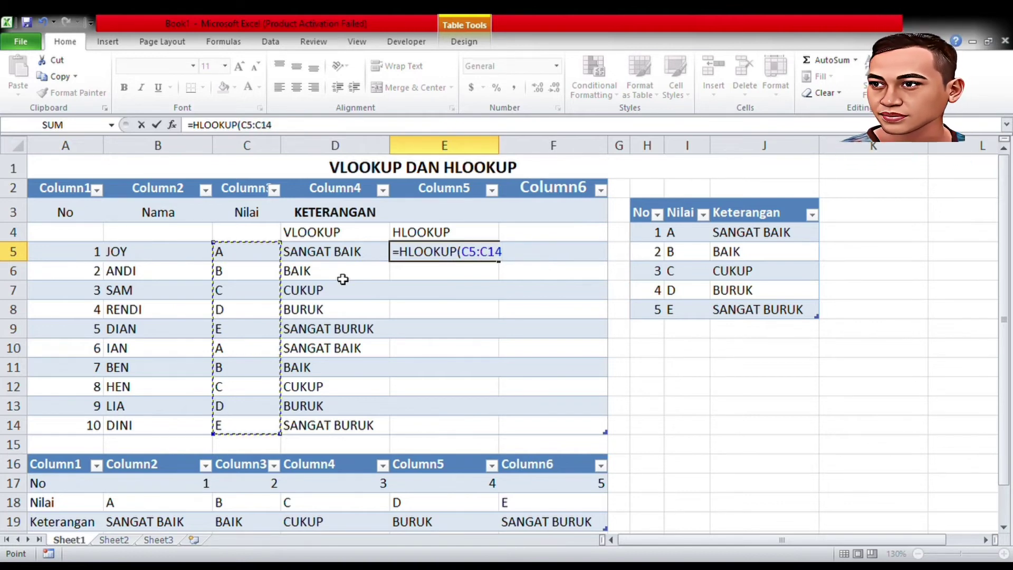
key("F4")
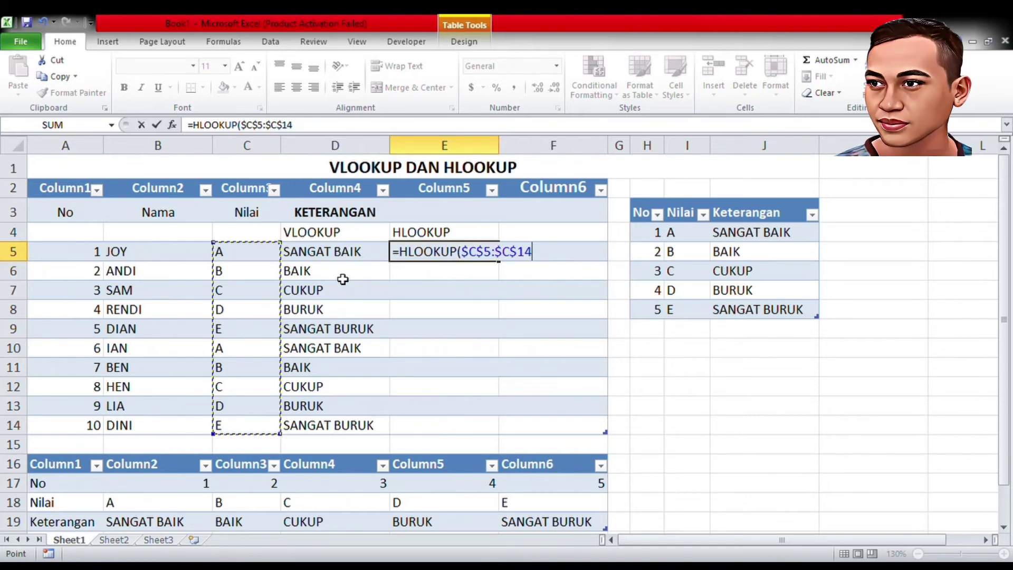
- Finish the formula with table array $B$18:$F$19 and row index 2, returning SANGAT BAIK
type(",")
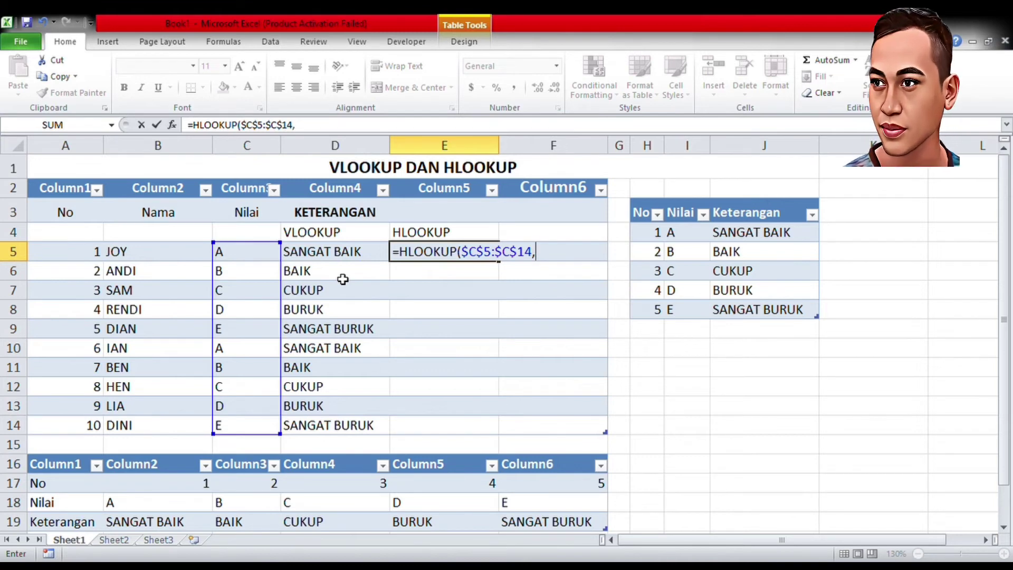
key("Right")
key("Right")
key("Right")
key("Right")
key("Left")
key("Left")
key("Left")
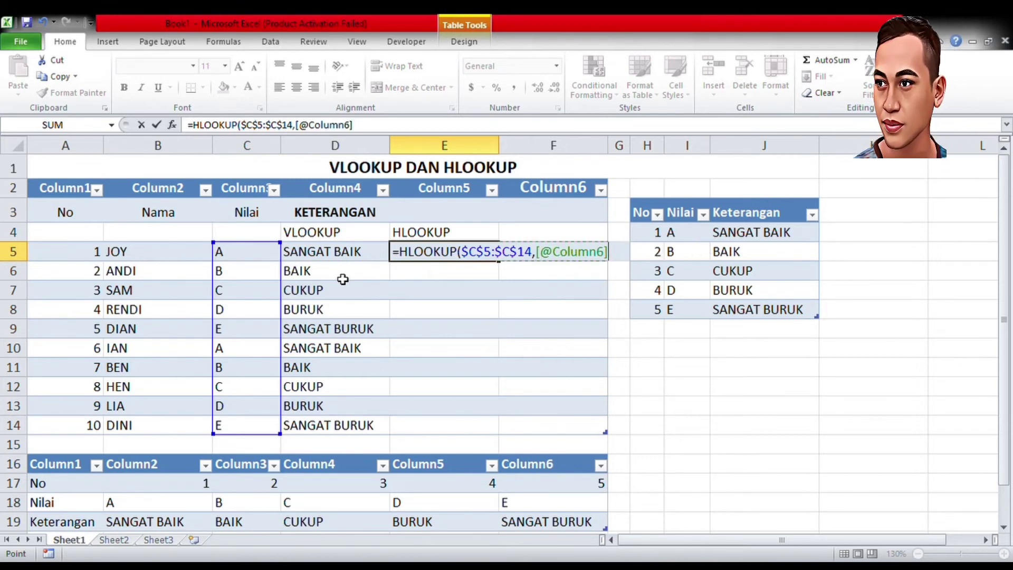
key("Left")
key("Left")
key("Left")
key("Left")
key("Down")
key("Down")
key("Down")
key("Down")
key("Down")
key("Down")
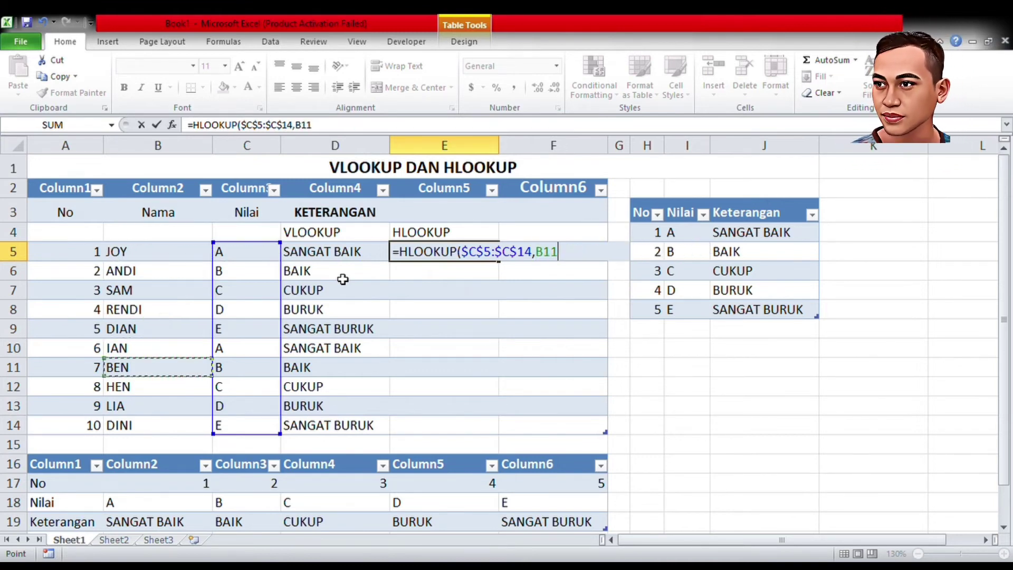
key("Down")
key("Down")
key("Down")
key("Down")
key("Down")
key("Down")
key("shift+Down")
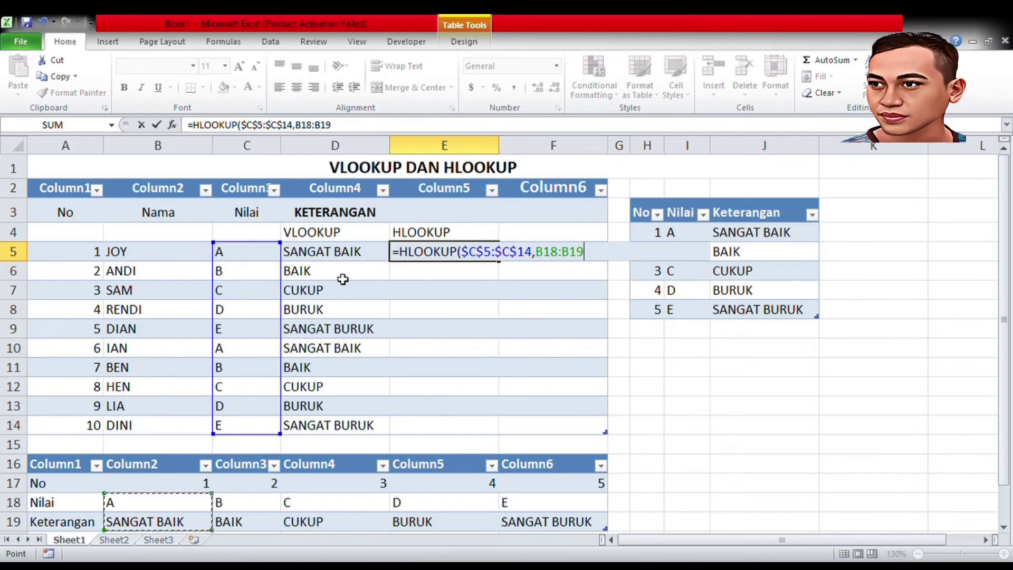
key("shift+Right")
key("shift+Right")
key("shift+Right")
key("shift+Right")
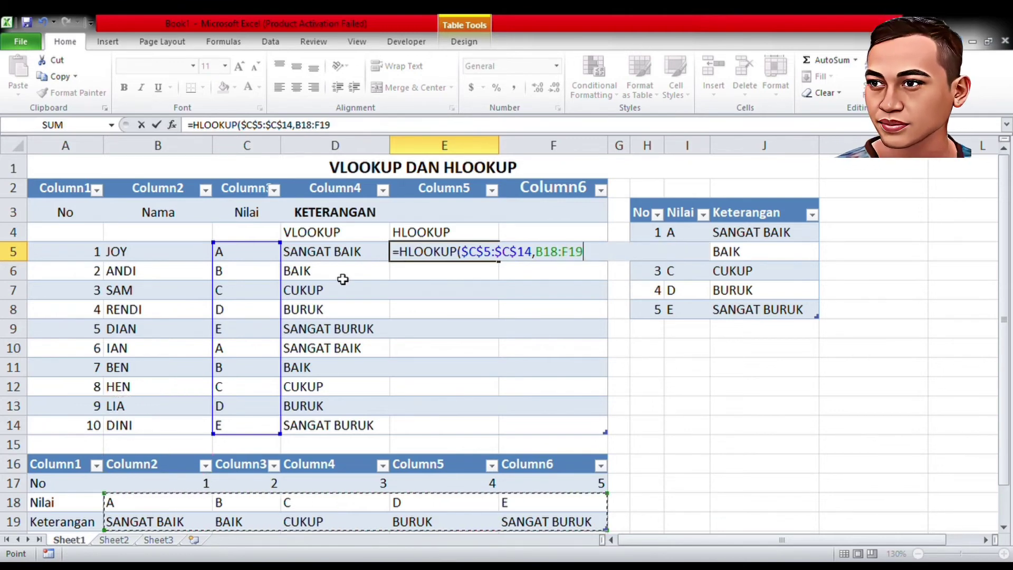
key("F4")
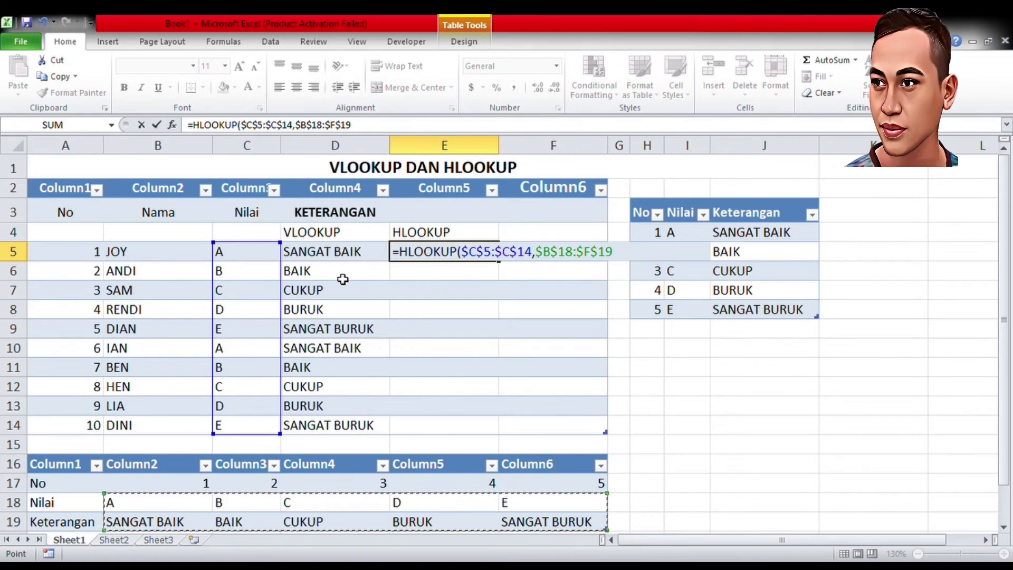
type(",2,")
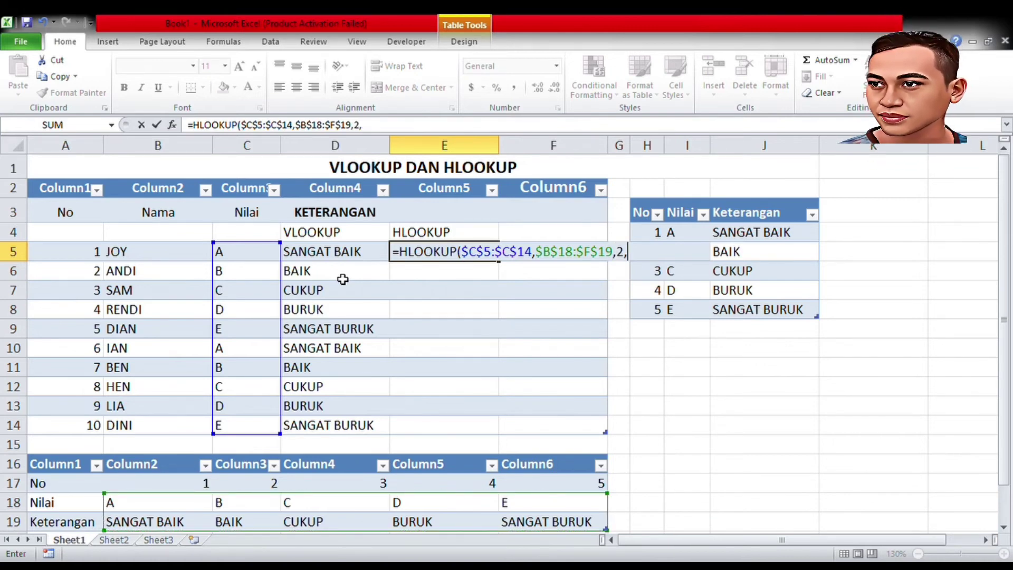
key("Return")
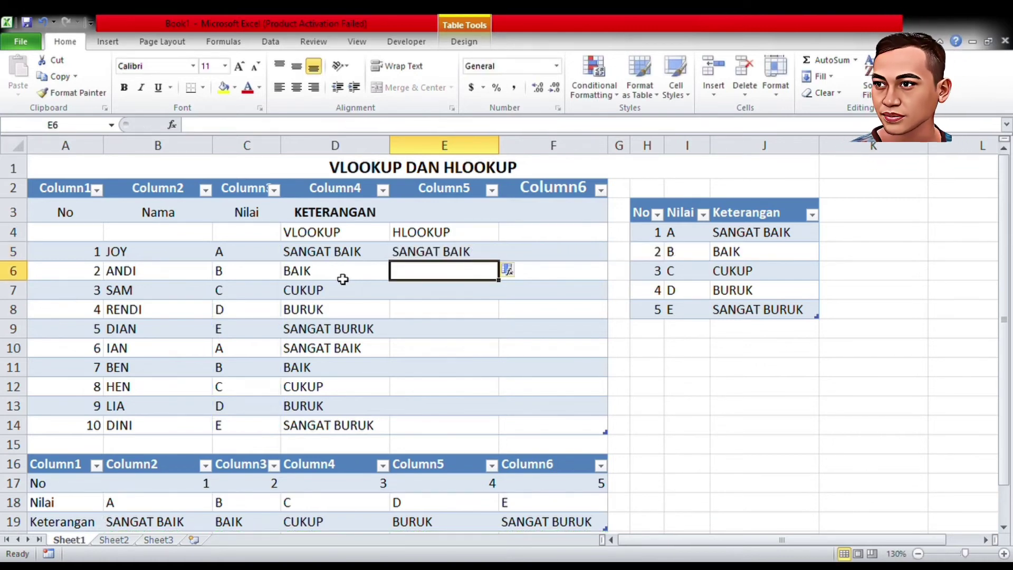
key("Up")
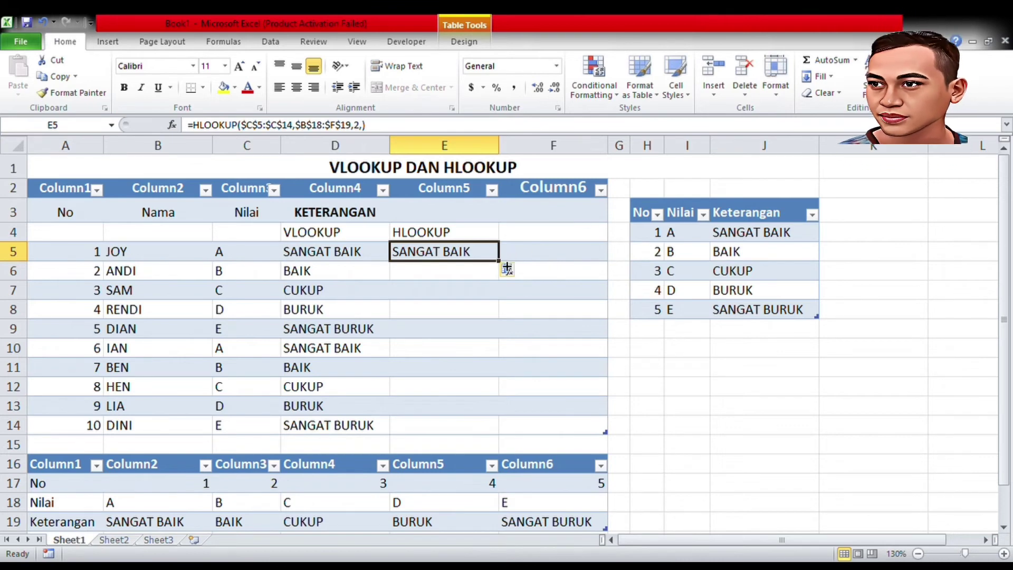
- Fill E5's HLOOKUP down to E14 so every student gets a Keterangan
double_click(499, 261)
left_click(543, 251)
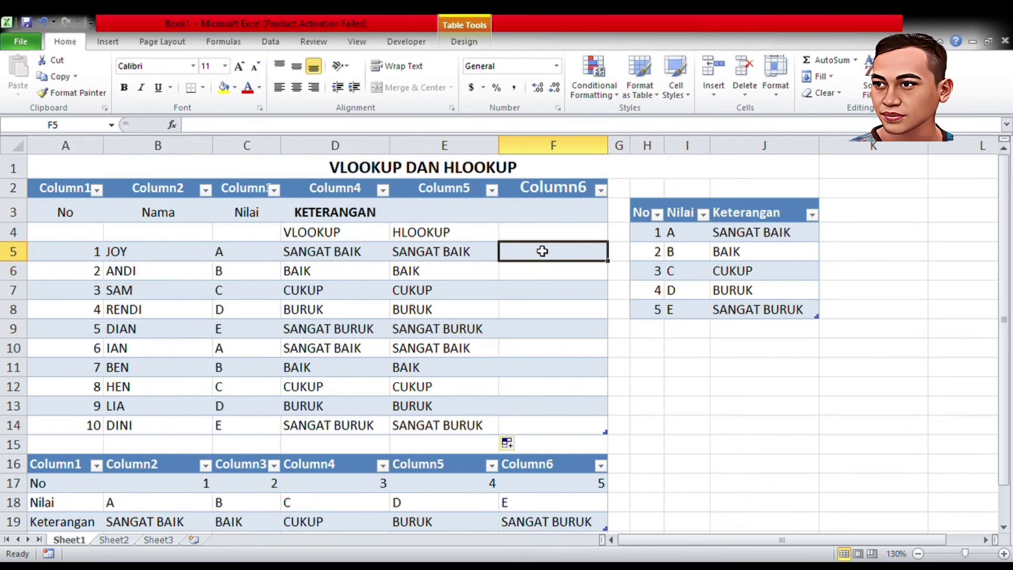
left_click(540, 310)
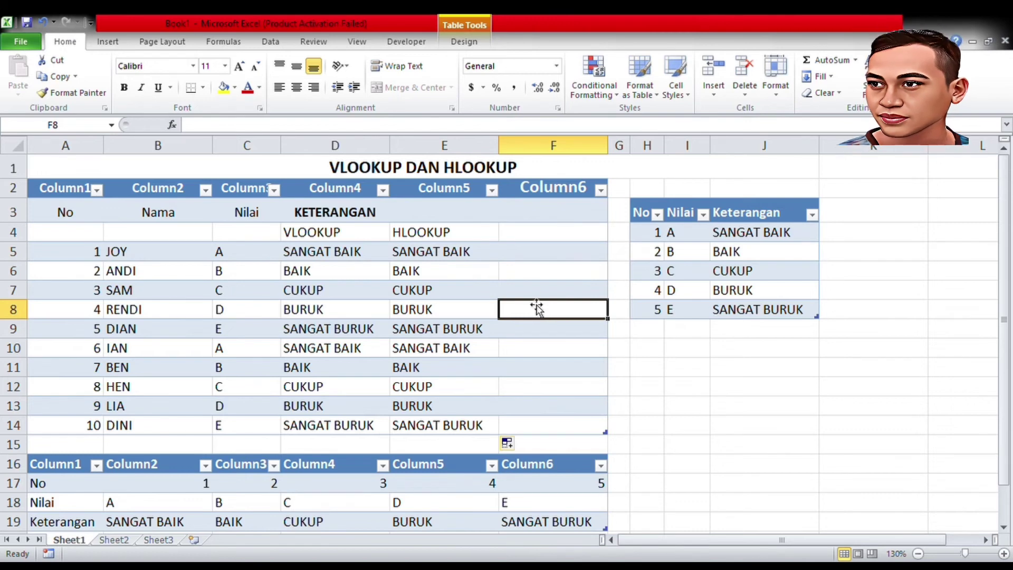